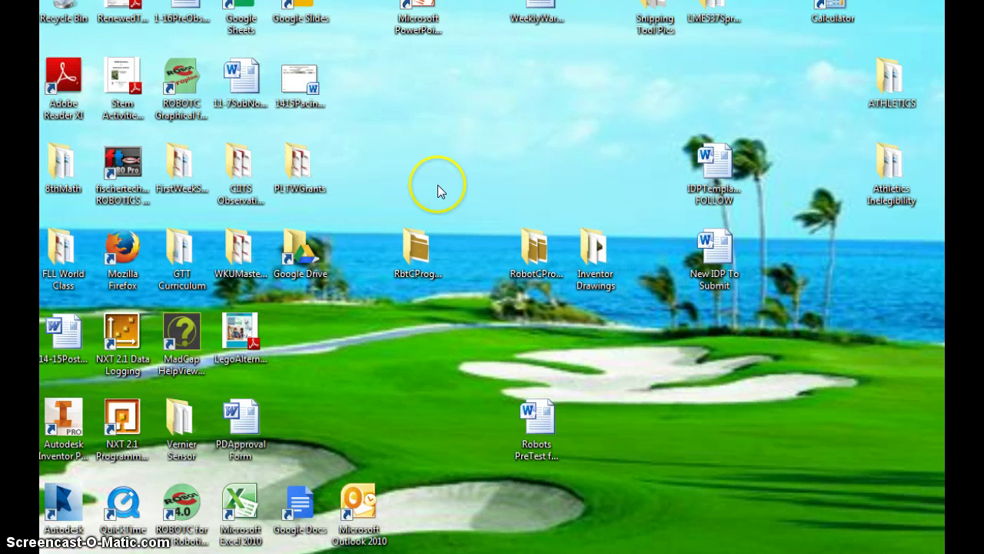
Step: Create a new folder on the desktop and name it GVCInventor
{"action": "left_click_drag", "start_coordinate": [841, 332], "coordinate": [433, 259]}
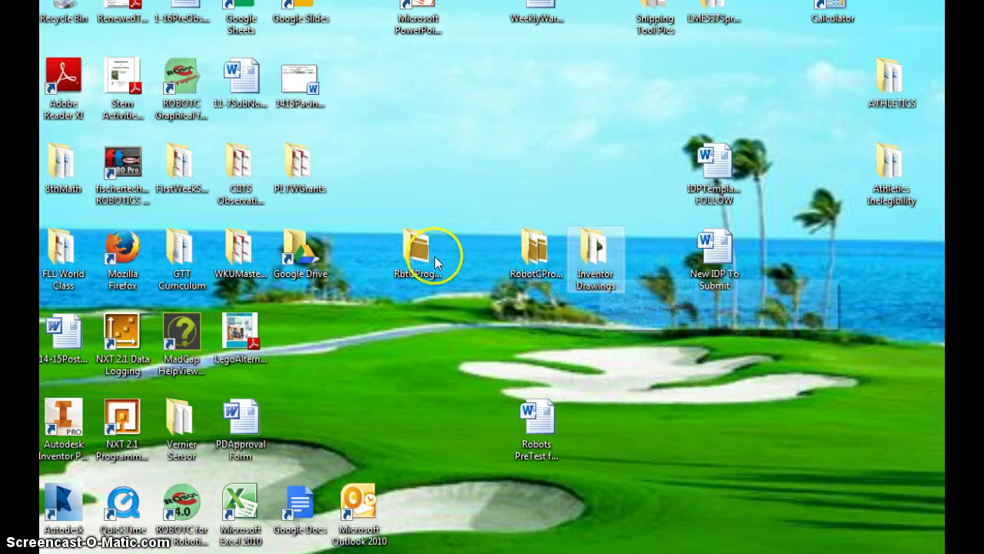
{"action": "left_click", "coordinate": [453, 152]}
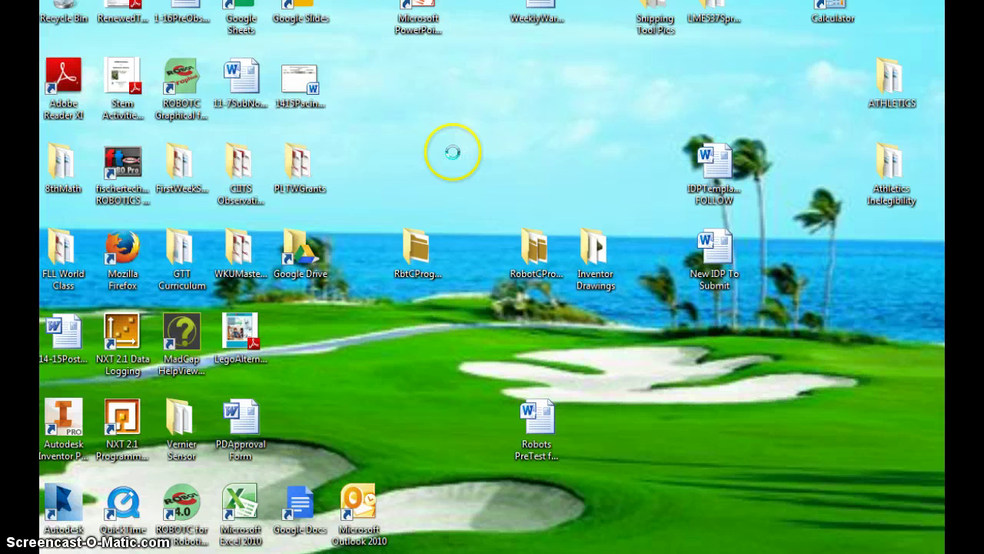
{"action": "right_click", "coordinate": [453, 152]}
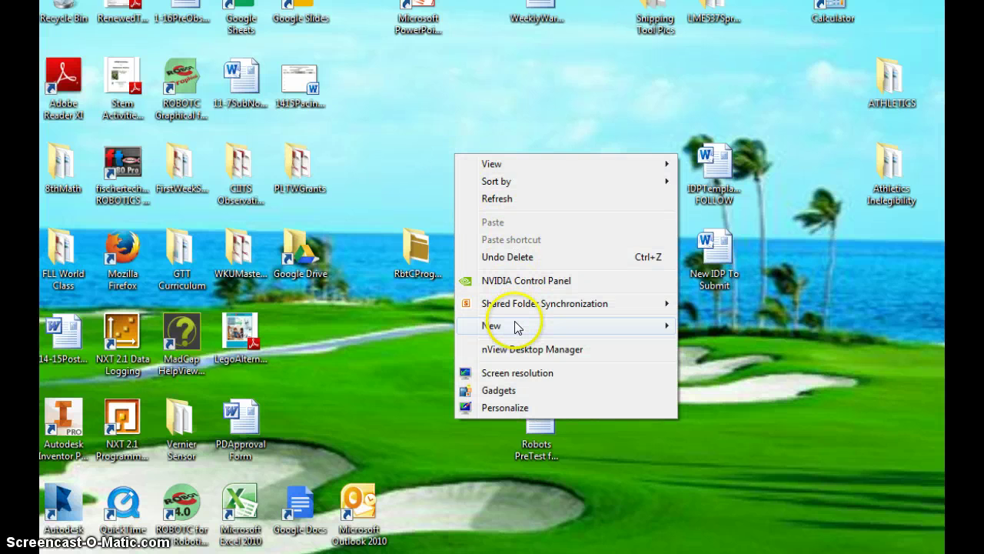
{"action": "mouse_move", "coordinate": [549, 329]}
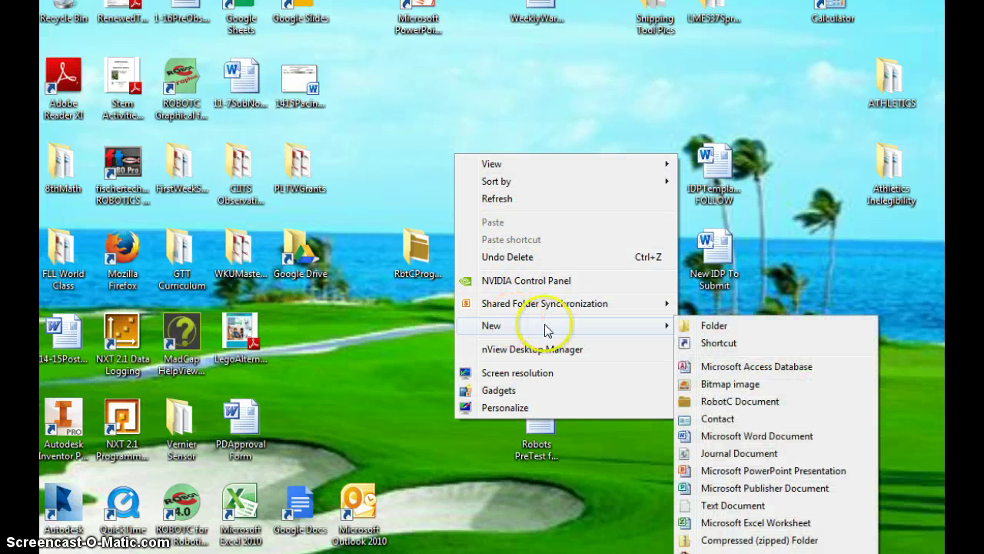
{"action": "left_click", "coordinate": [703, 323]}
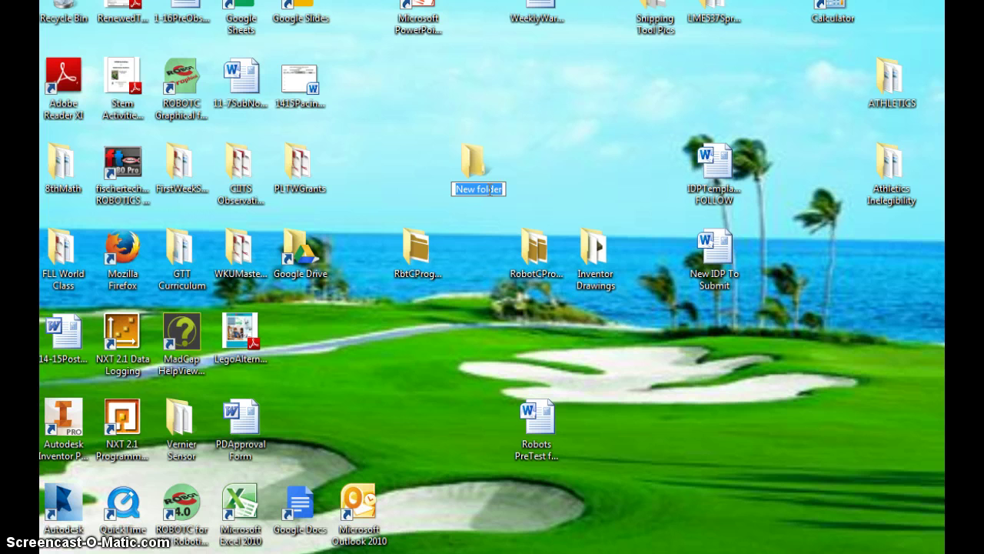
{"action": "type", "text": "GVC"}
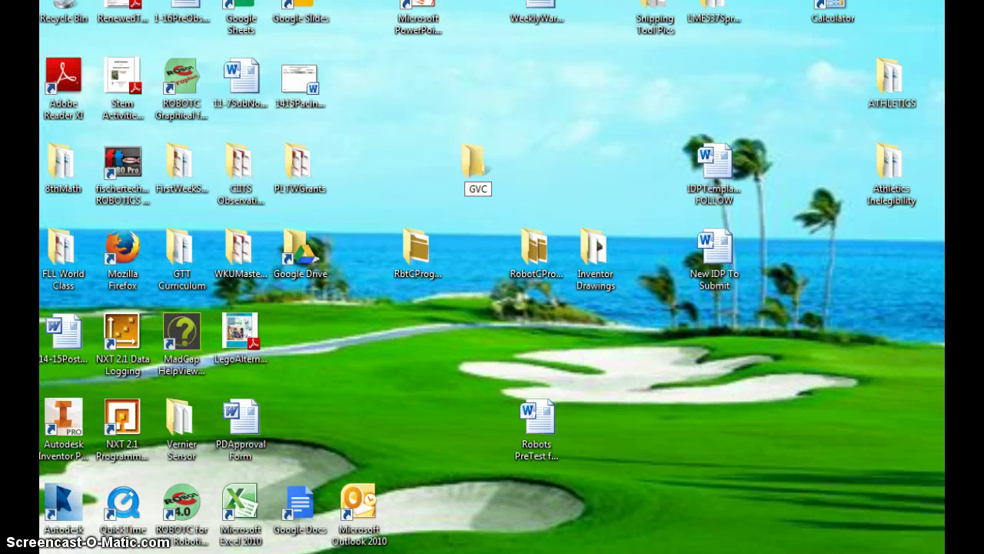
{"action": "type", "text": "Inventor"}
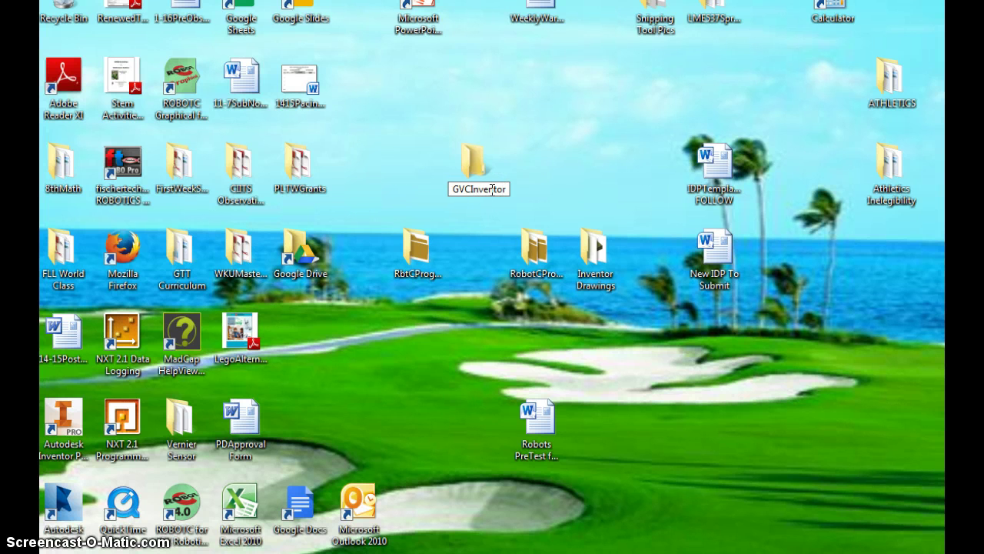
{"action": "left_click", "coordinate": [542, 145]}
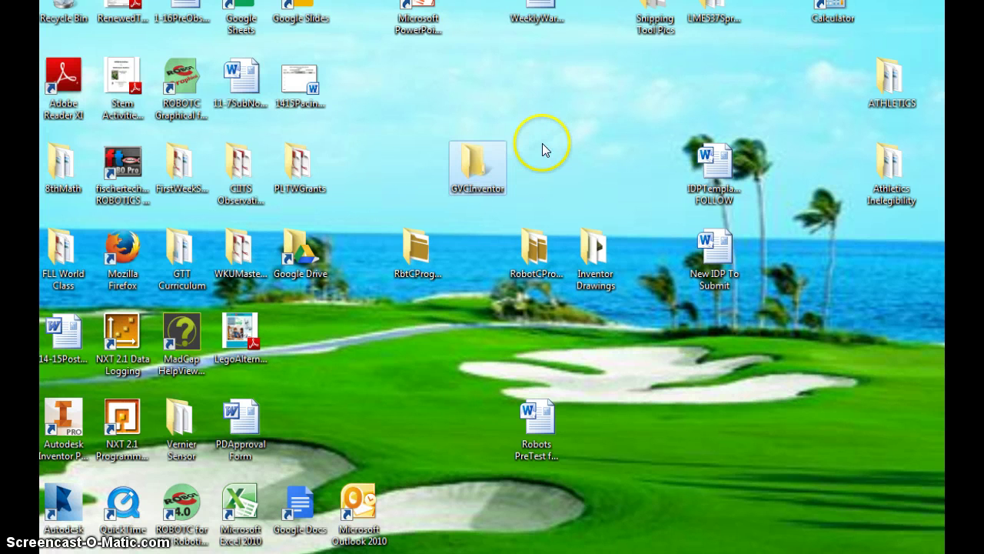
Step: Launch Autodesk Inventor Professional from the desktop
{"action": "double_click", "coordinate": [72, 419]}
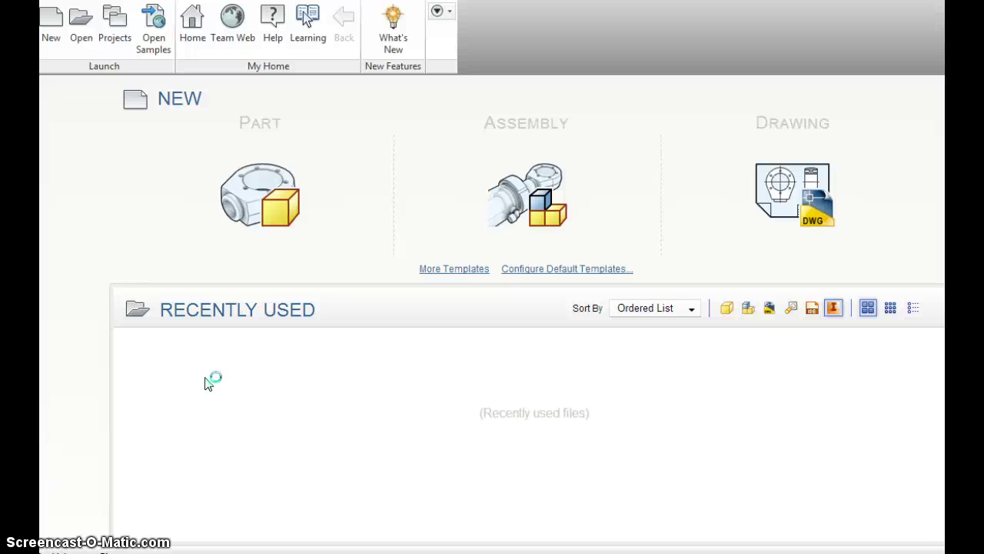
Step: Examine the Part, Assembly and Drawing template descriptions on the start page
{"action": "left_click", "coordinate": [218, 179]}
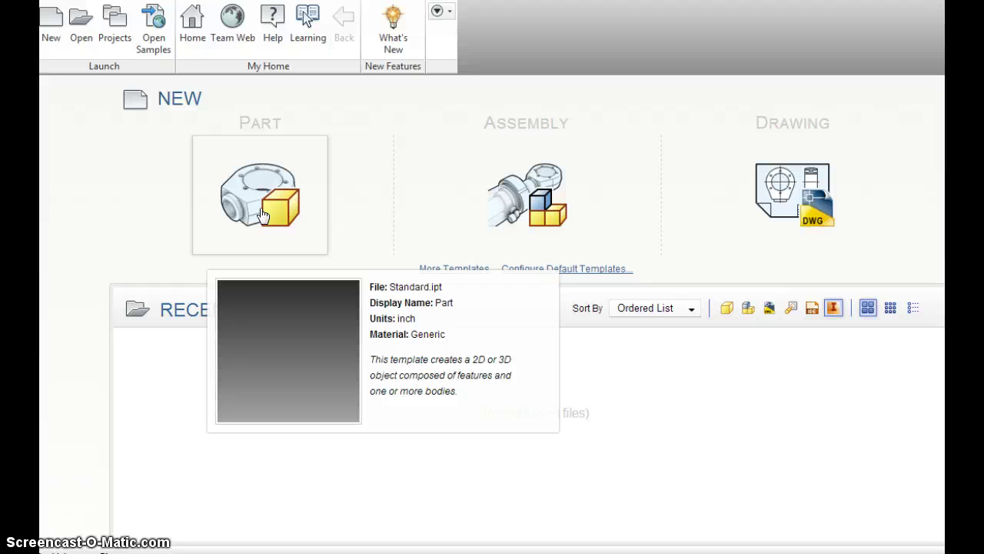
{"action": "left_click", "coordinate": [241, 197]}
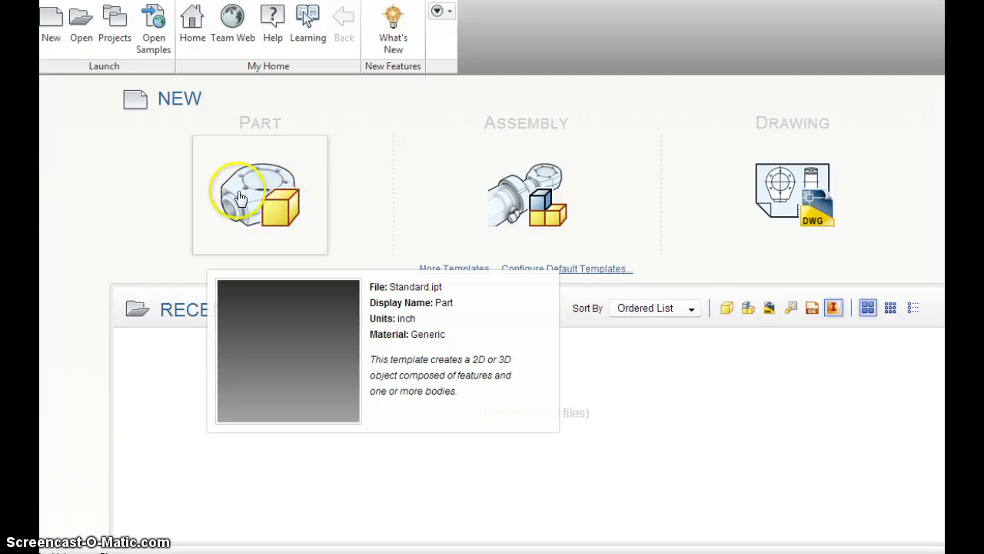
{"action": "left_click", "coordinate": [487, 190]}
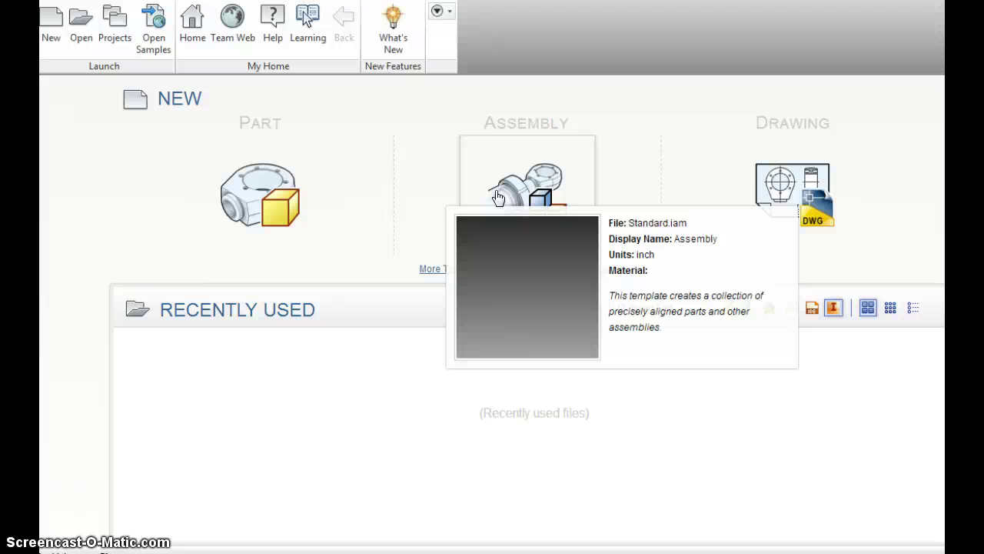
{"action": "left_click", "coordinate": [504, 194]}
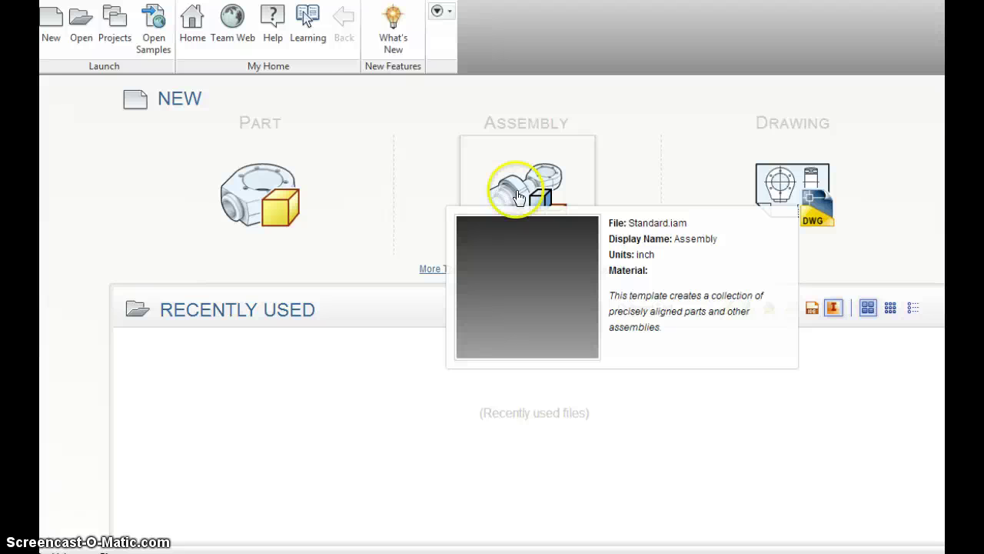
{"action": "left_click", "coordinate": [807, 192]}
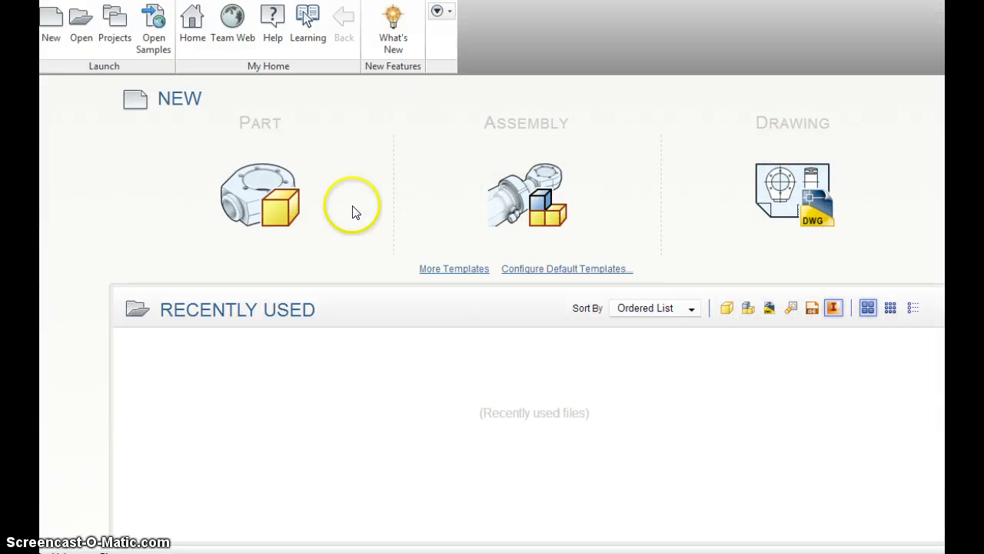
{"action": "left_click", "coordinate": [289, 207]}
{"action": "left_click", "coordinate": [286, 208]}
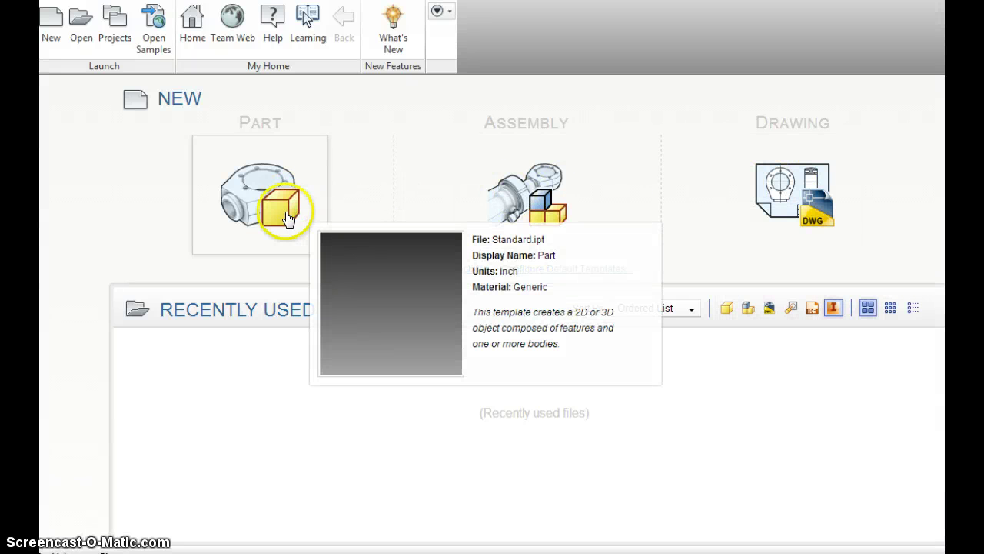
{"action": "left_click", "coordinate": [340, 227]}
{"action": "left_click", "coordinate": [281, 215]}
{"action": "mouse_move", "coordinate": [282, 223]}
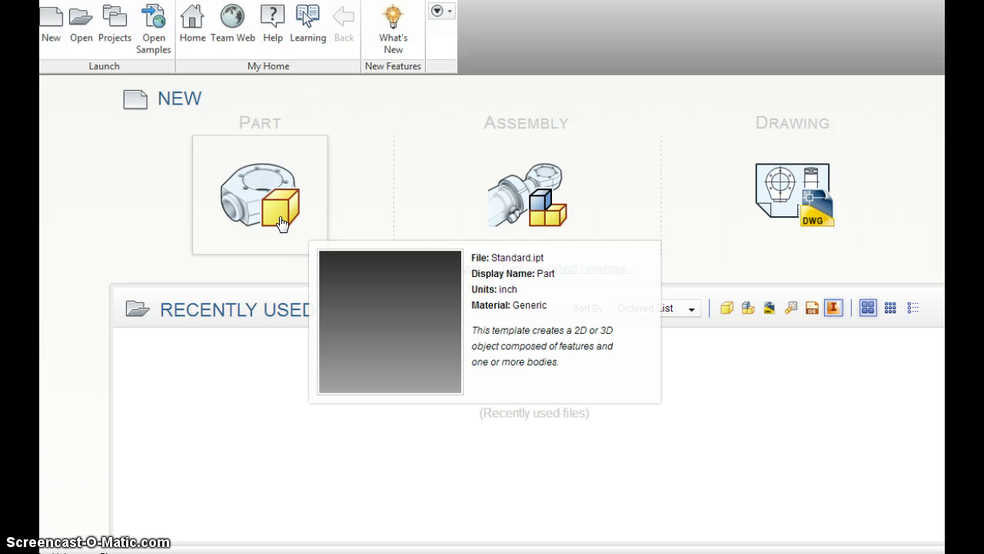
{"action": "left_click", "coordinate": [472, 219]}
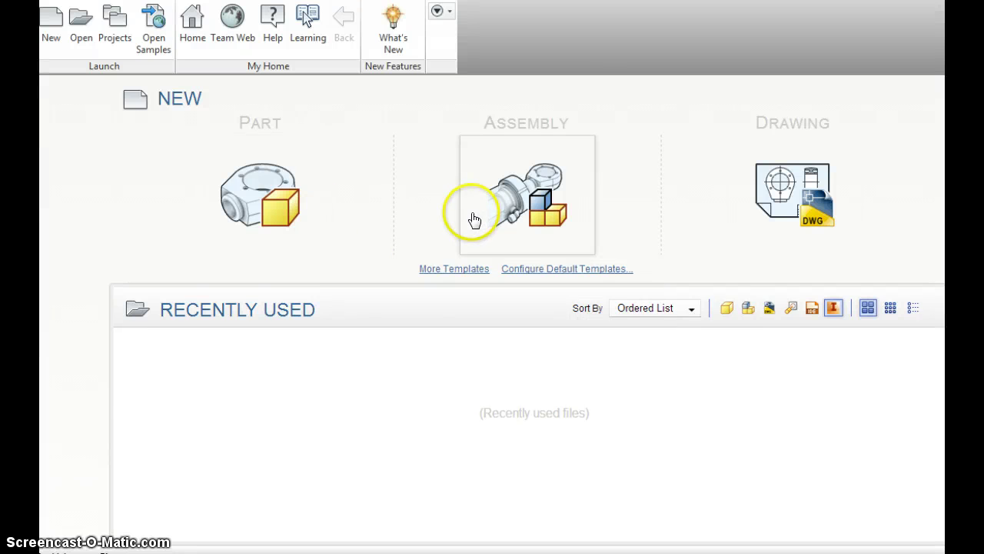
{"action": "mouse_move", "coordinate": [475, 220]}
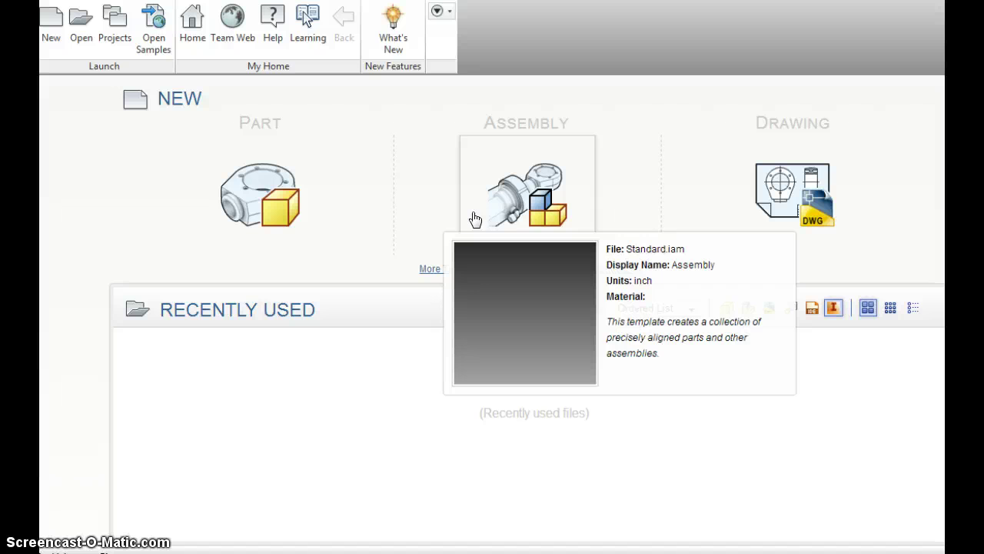
{"action": "left_click", "coordinate": [760, 210]}
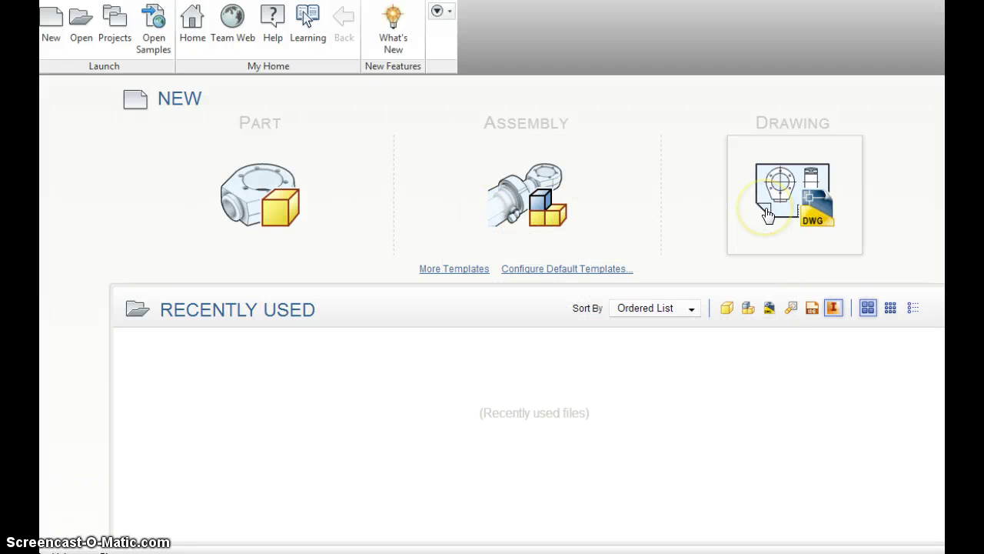
{"action": "mouse_move", "coordinate": [767, 213]}
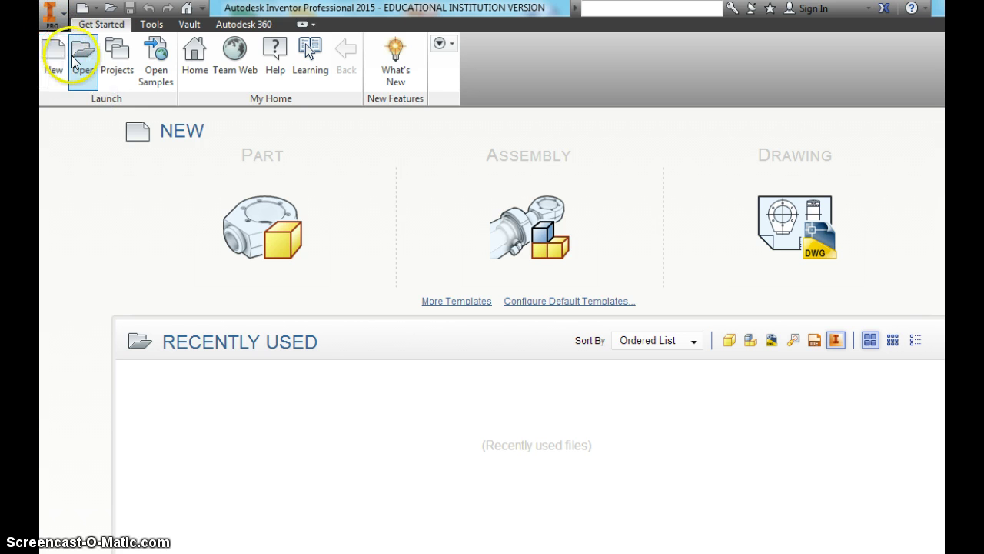
Step: Create a new blank part and close it, and repeat this with the start page's Part template
{"action": "left_click", "coordinate": [56, 15]}
{"action": "mouse_move", "coordinate": [77, 66]}
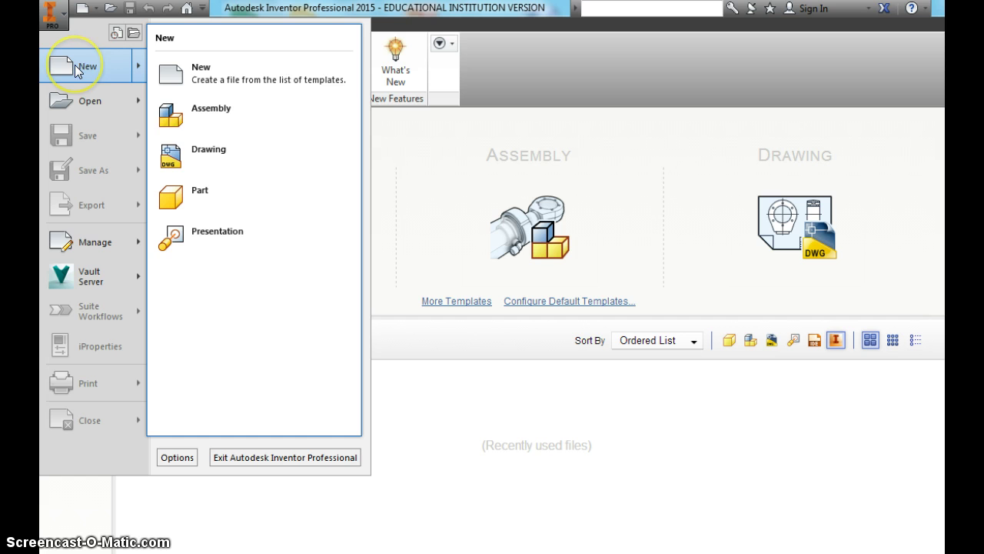
{"action": "left_click", "coordinate": [196, 199]}
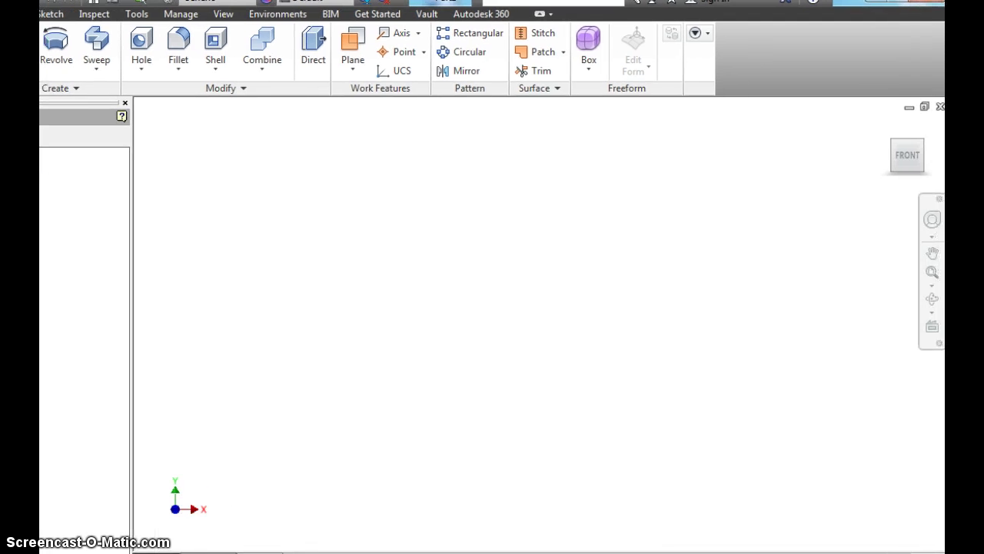
{"action": "left_click", "coordinate": [938, 109]}
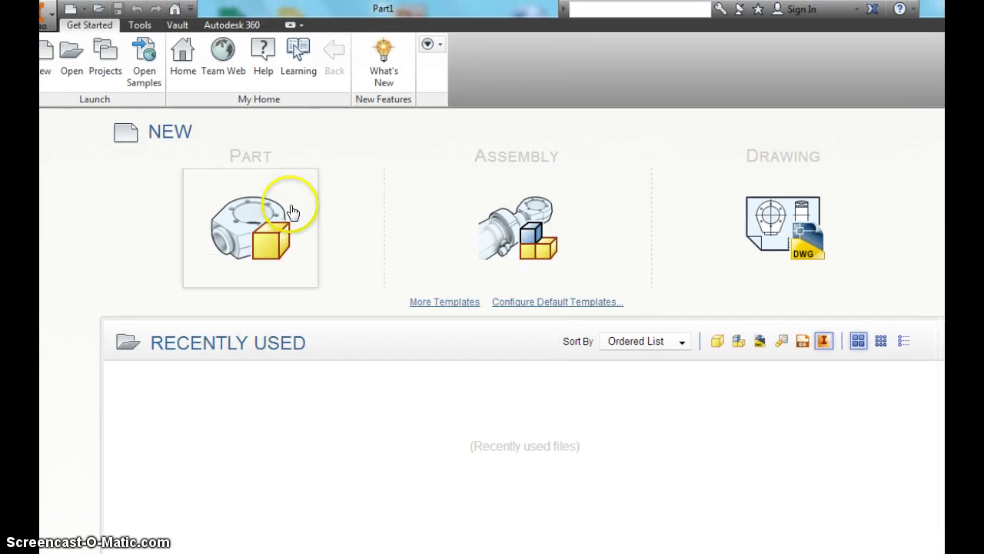
{"action": "left_click", "coordinate": [292, 211]}
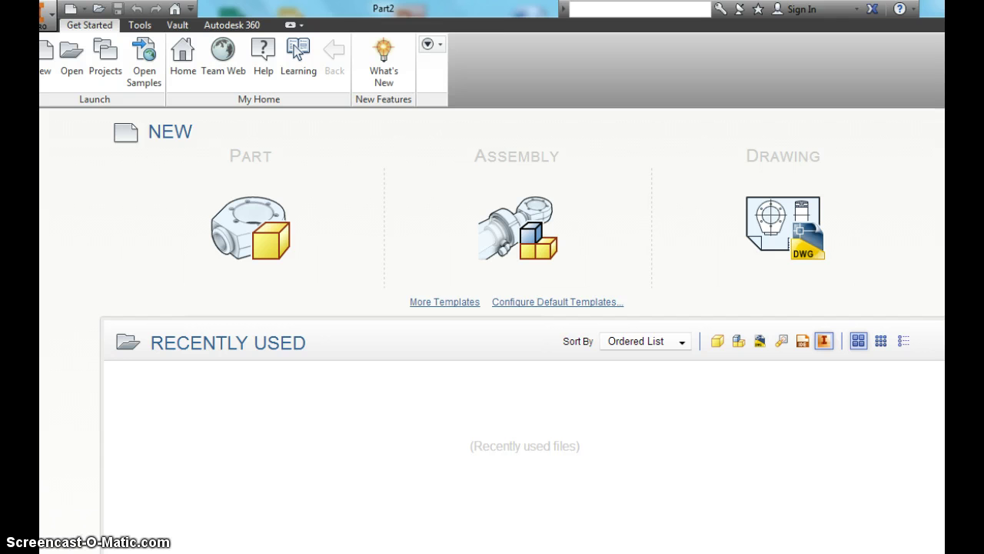
Step: Create a new part from the English Standard (in).ipt template, after viewing the Metric templates
{"action": "left_click", "coordinate": [49, 49]}
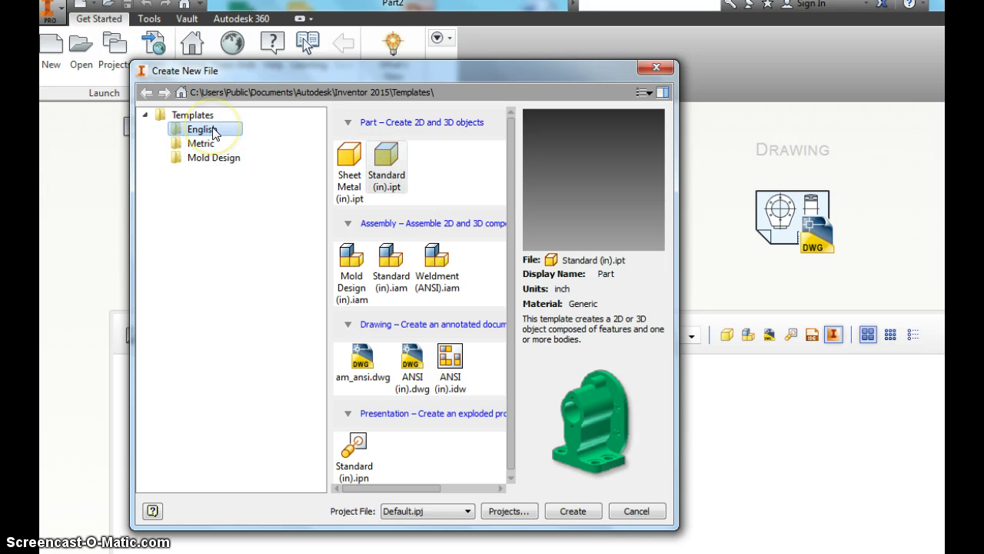
{"action": "left_click", "coordinate": [267, 137]}
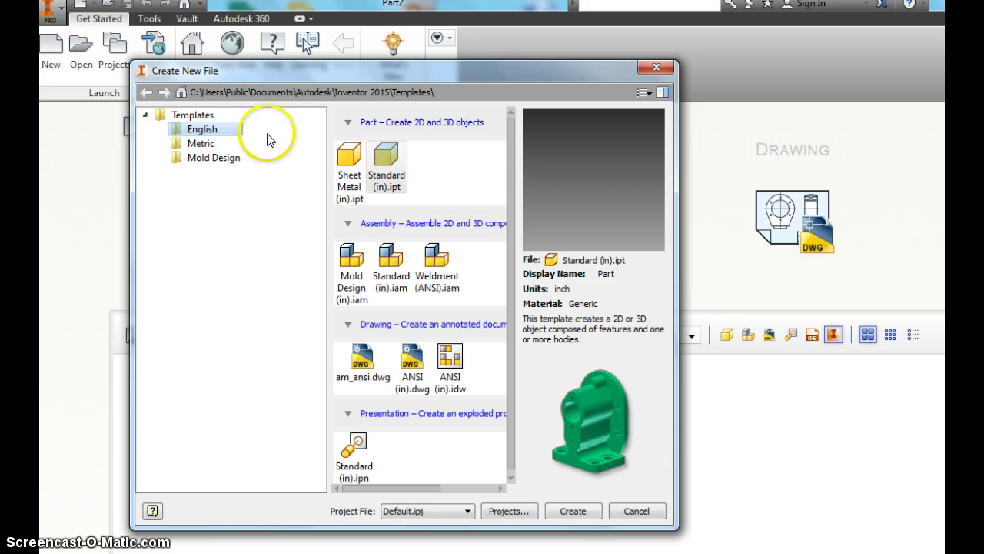
{"action": "left_click", "coordinate": [377, 176]}
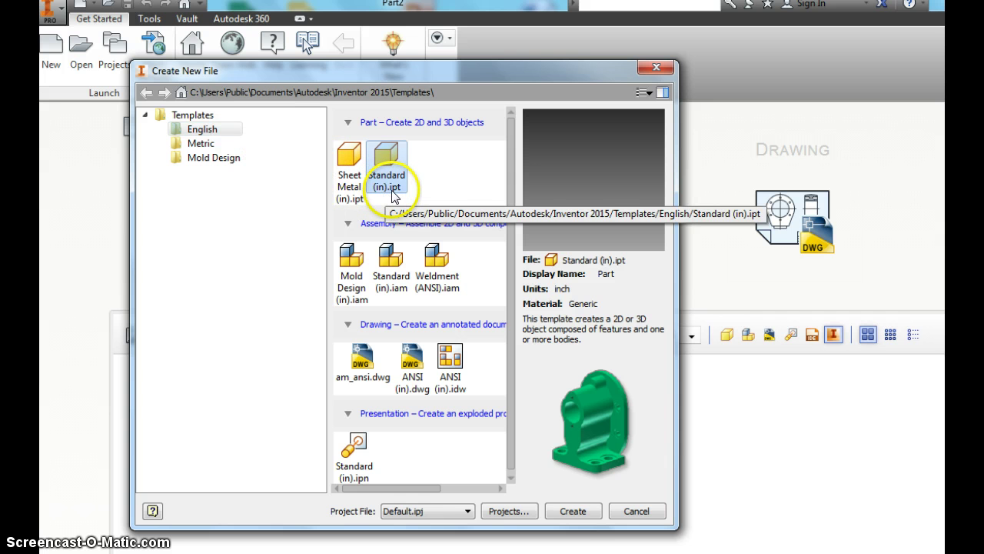
{"action": "left_click", "coordinate": [199, 143]}
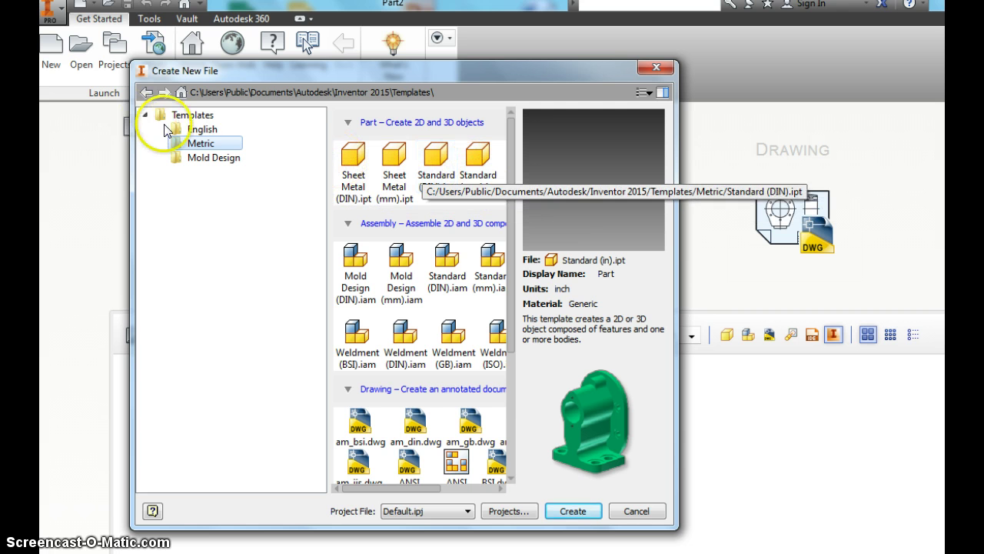
{"action": "left_click", "coordinate": [199, 131]}
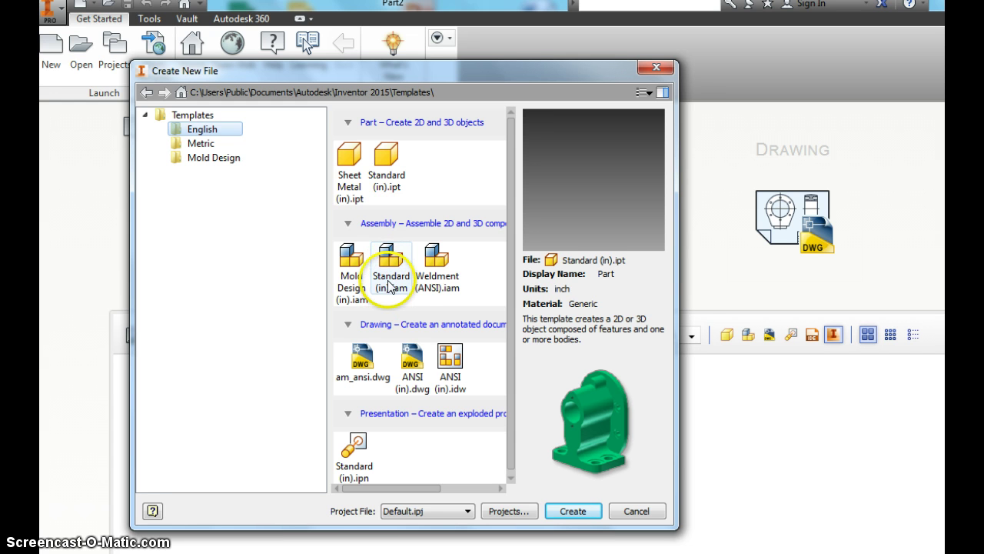
{"action": "left_click", "coordinate": [384, 158]}
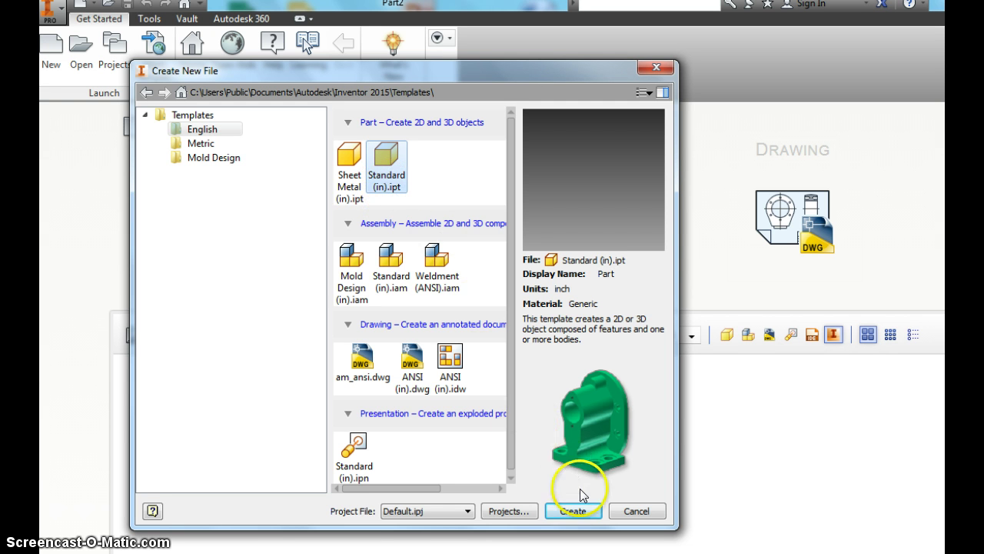
{"action": "left_click", "coordinate": [586, 512]}
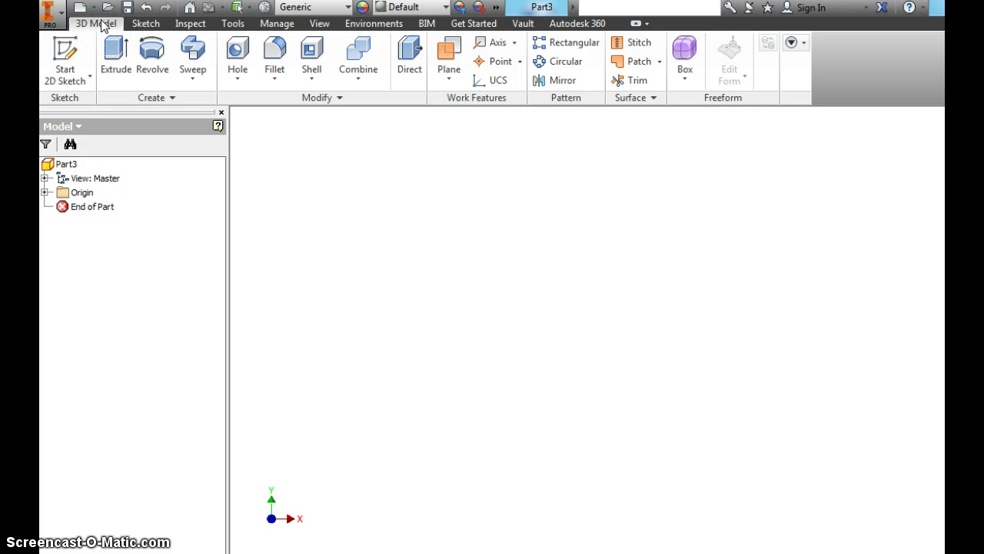
Step: Open the application-wide options at the color settings
{"action": "left_click", "coordinate": [233, 23]}
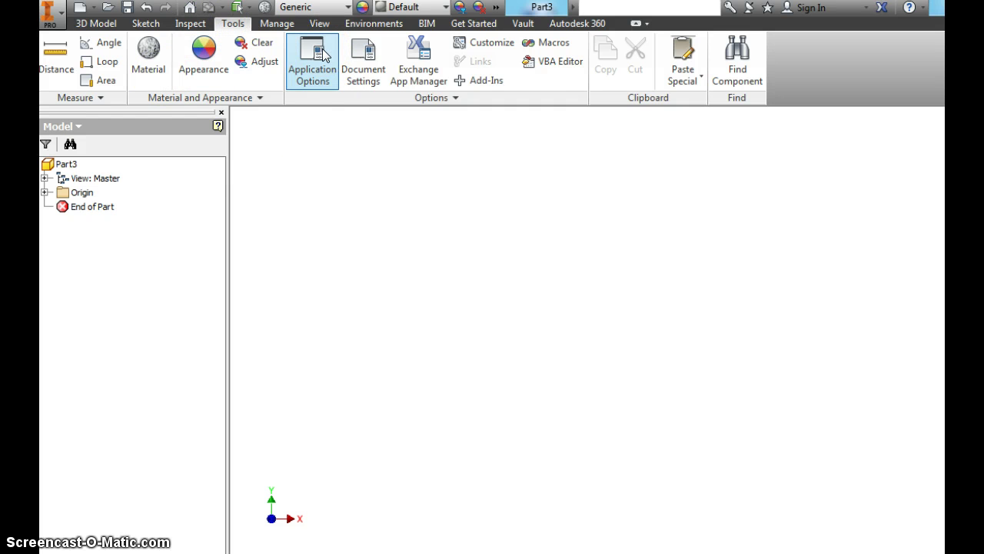
{"action": "left_click", "coordinate": [314, 51]}
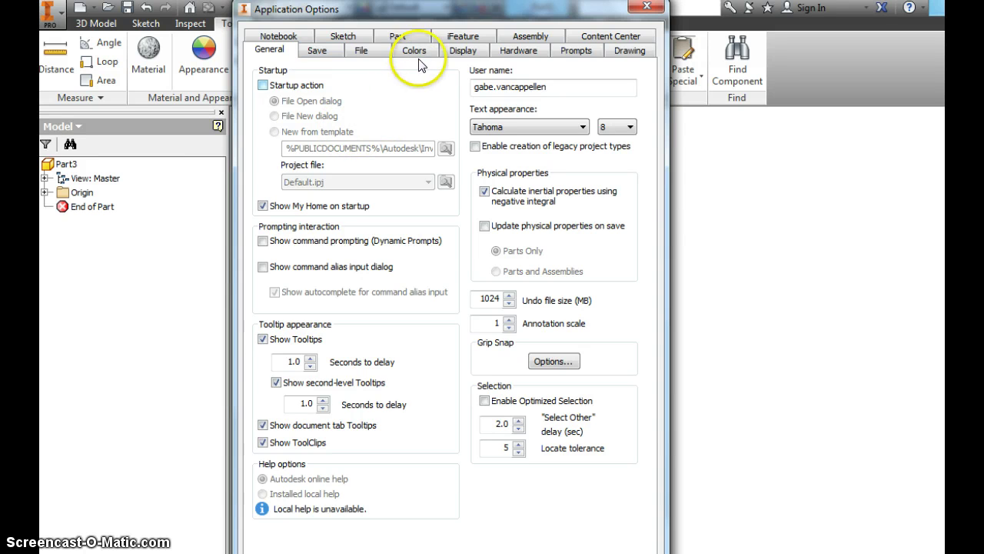
{"action": "left_click", "coordinate": [452, 57]}
{"action": "left_click", "coordinate": [422, 55]}
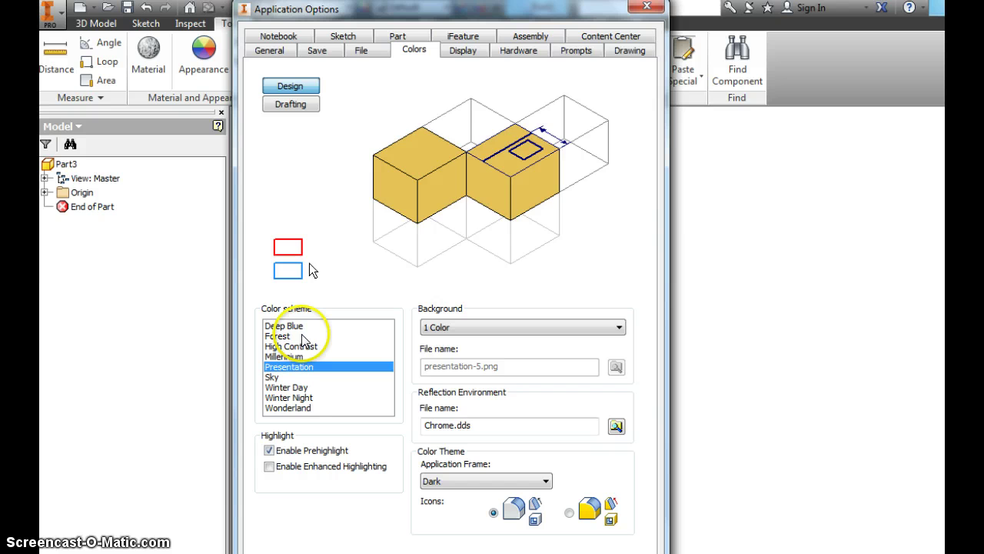
Step: Preview the color schemes one after another, from Deep Blue through Wonderland, and return to Winter Day
{"action": "left_click", "coordinate": [294, 327]}
{"action": "left_click", "coordinate": [293, 336]}
{"action": "left_click", "coordinate": [292, 347]}
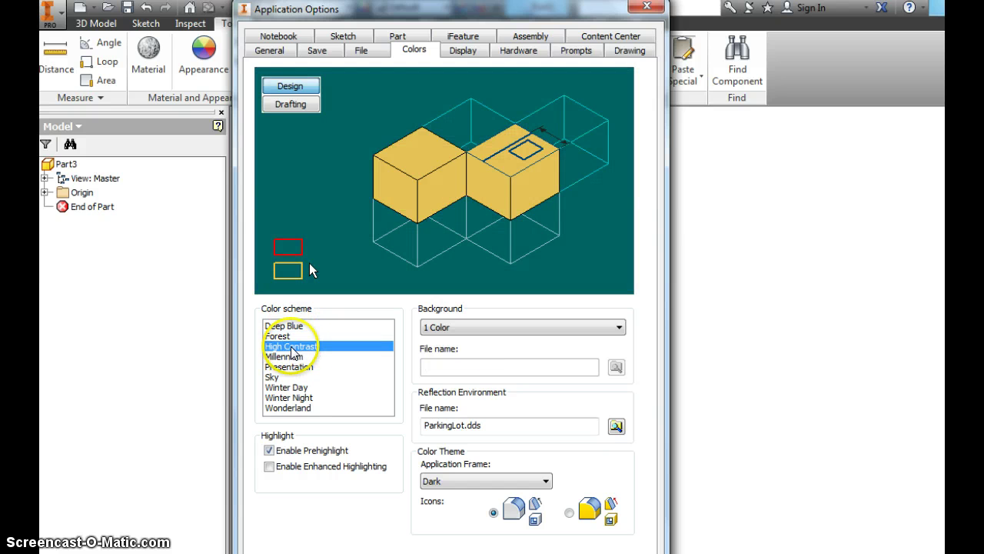
{"action": "left_click", "coordinate": [290, 356]}
{"action": "left_click", "coordinate": [288, 367]}
{"action": "left_click", "coordinate": [275, 377]}
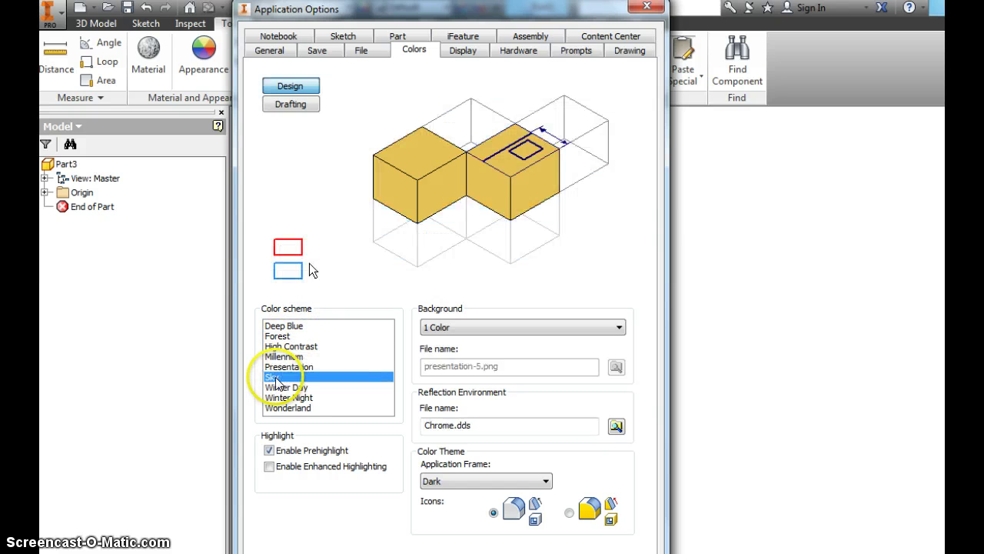
{"action": "left_click", "coordinate": [285, 386]}
{"action": "left_click", "coordinate": [286, 397]}
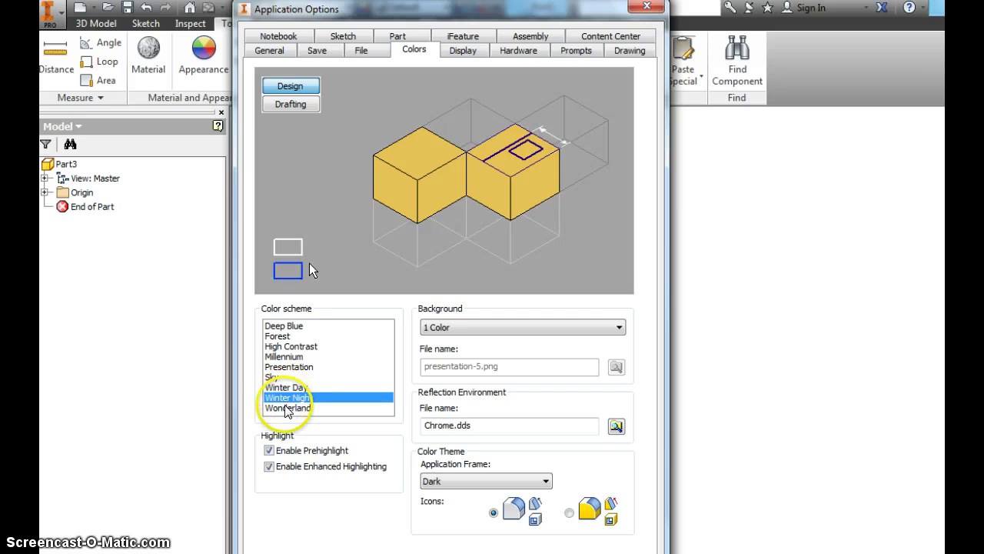
{"action": "left_click", "coordinate": [286, 406]}
{"action": "left_click", "coordinate": [289, 396]}
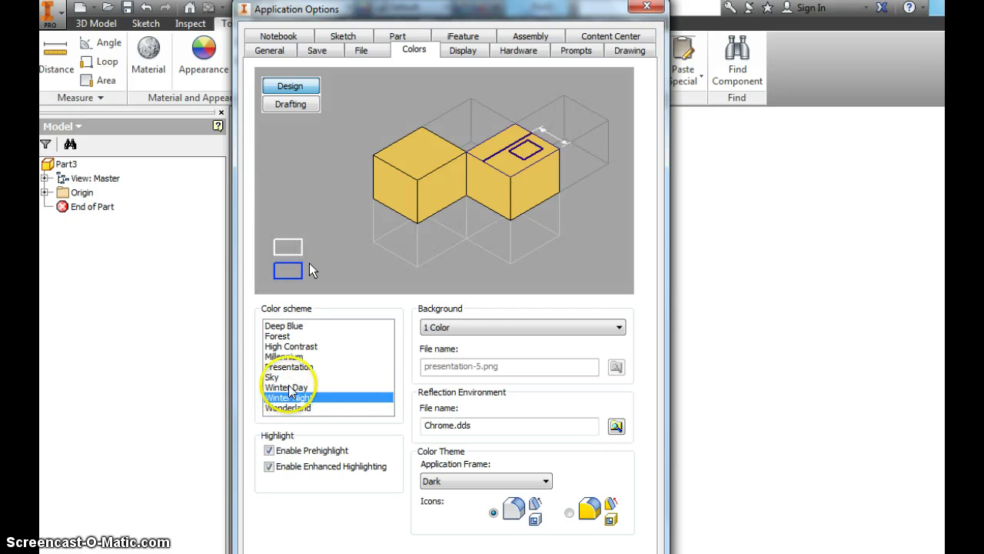
{"action": "left_click", "coordinate": [286, 387]}
Step: Try the Gradient background and preview it with the Millennium, High Contrast, Deep Blue, Forest, Presentation and Winter Day schemes
{"action": "left_click", "coordinate": [488, 326]}
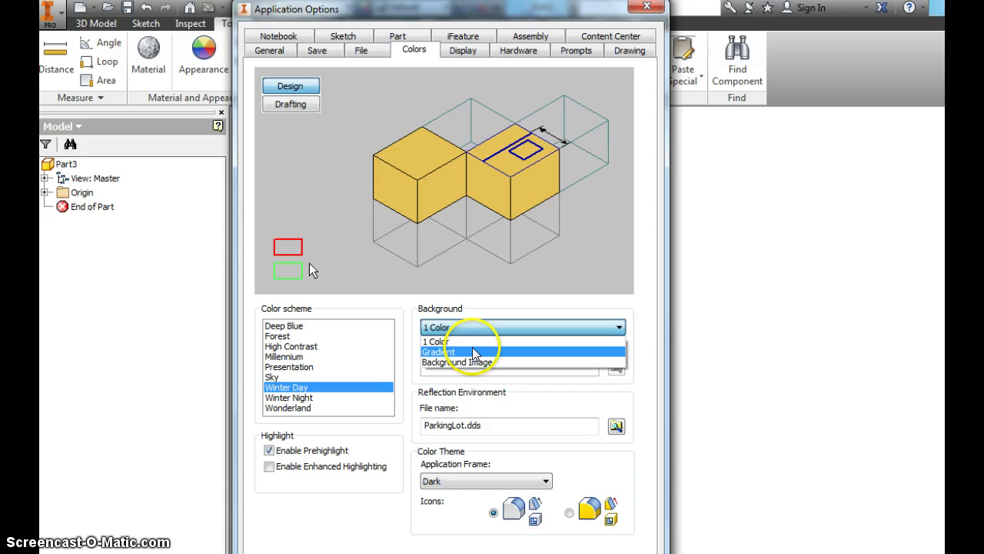
{"action": "left_click", "coordinate": [474, 352]}
{"action": "left_click", "coordinate": [291, 357]}
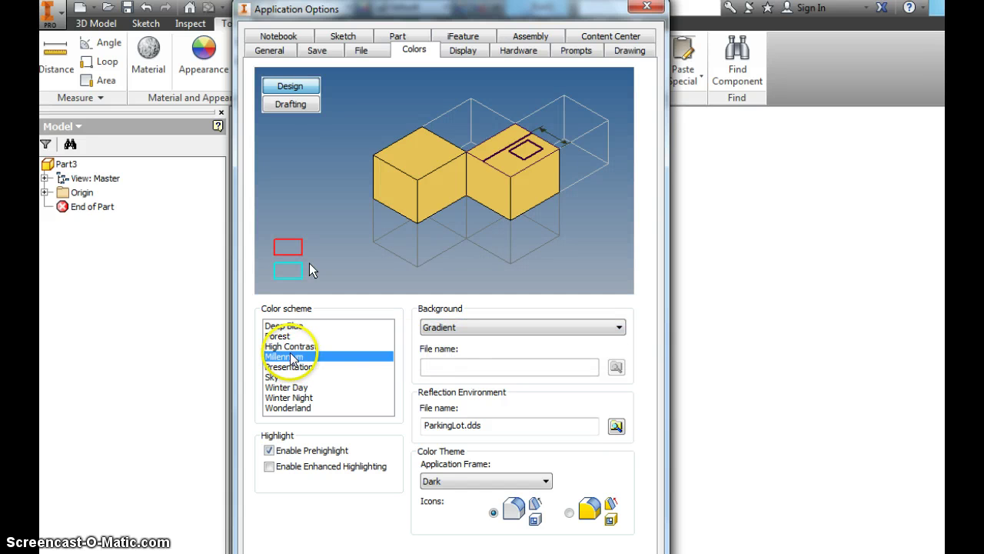
{"action": "left_click", "coordinate": [287, 346]}
{"action": "left_click", "coordinate": [283, 326]}
{"action": "left_click", "coordinate": [279, 336]}
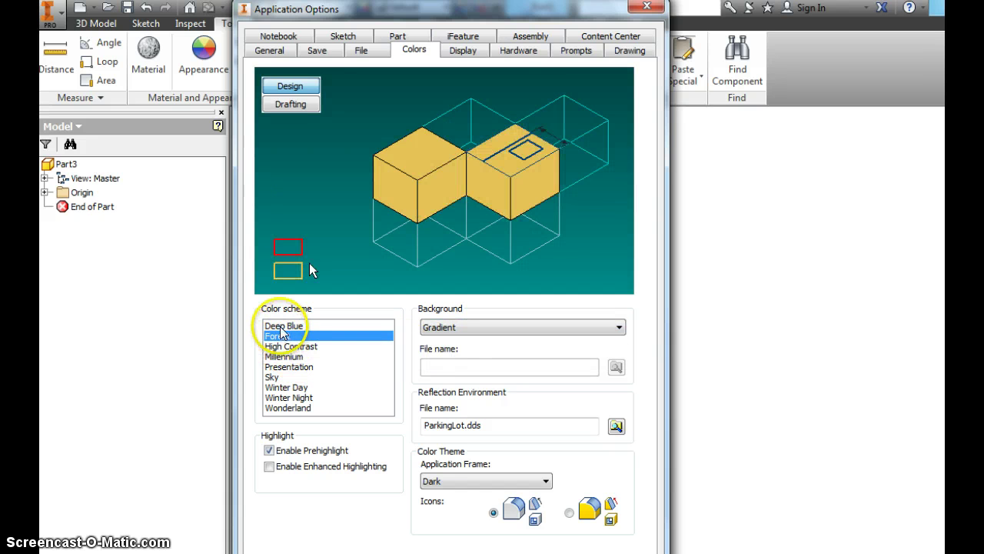
{"action": "left_click", "coordinate": [282, 326]}
{"action": "left_click", "coordinate": [286, 368]}
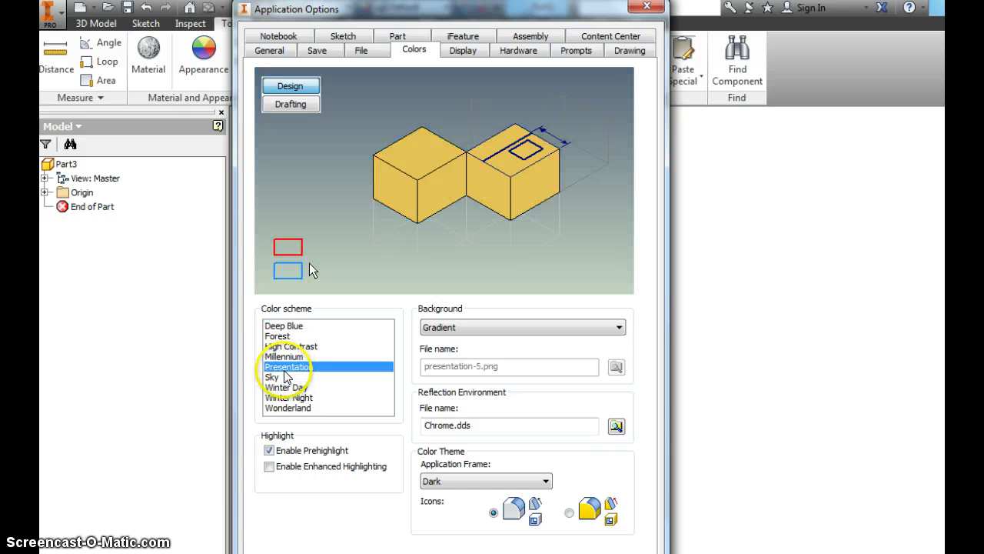
{"action": "left_click", "coordinate": [286, 386]}
Step: Set the background to 1 Color with the Presentation color scheme and close the application options
{"action": "left_click", "coordinate": [453, 329]}
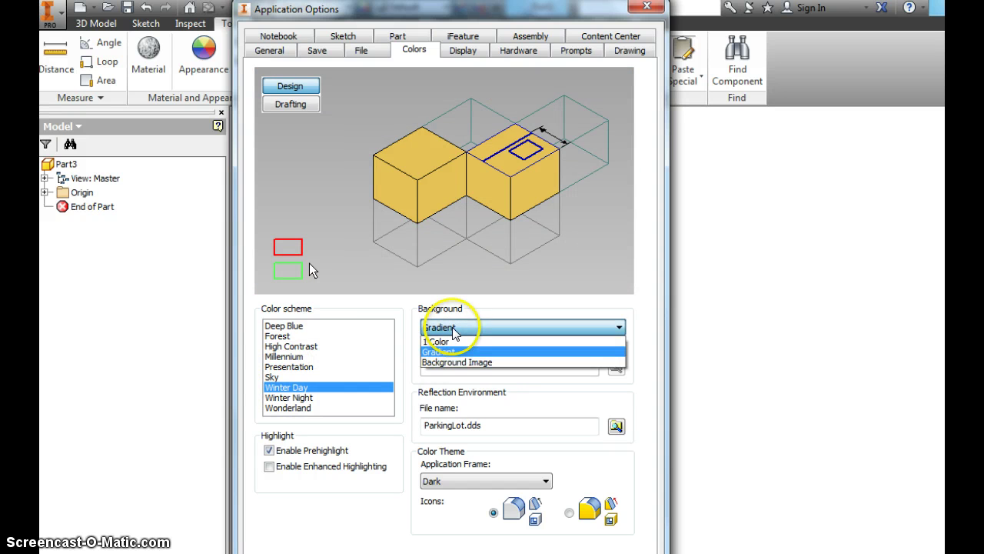
{"action": "left_click", "coordinate": [435, 340]}
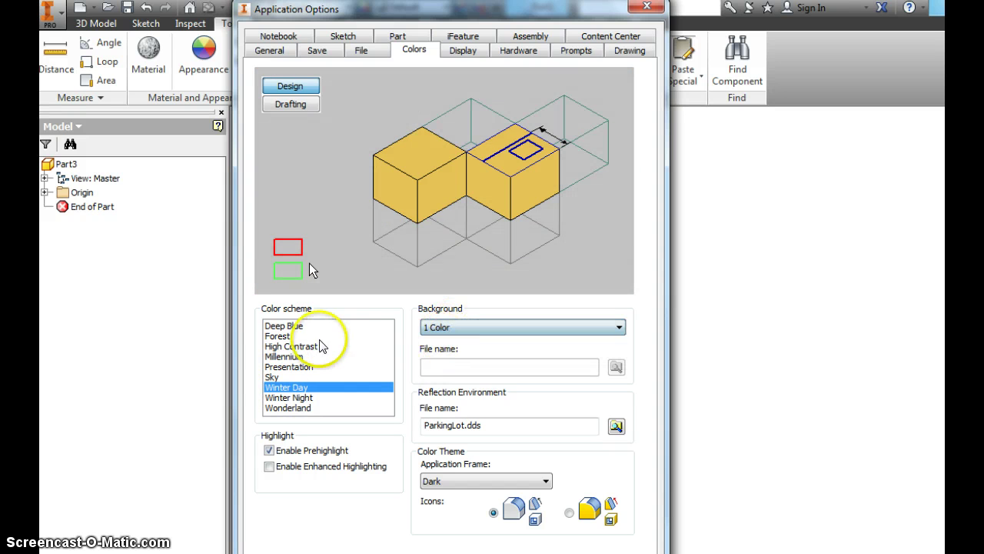
{"action": "left_click", "coordinate": [279, 397]}
{"action": "left_click", "coordinate": [283, 366]}
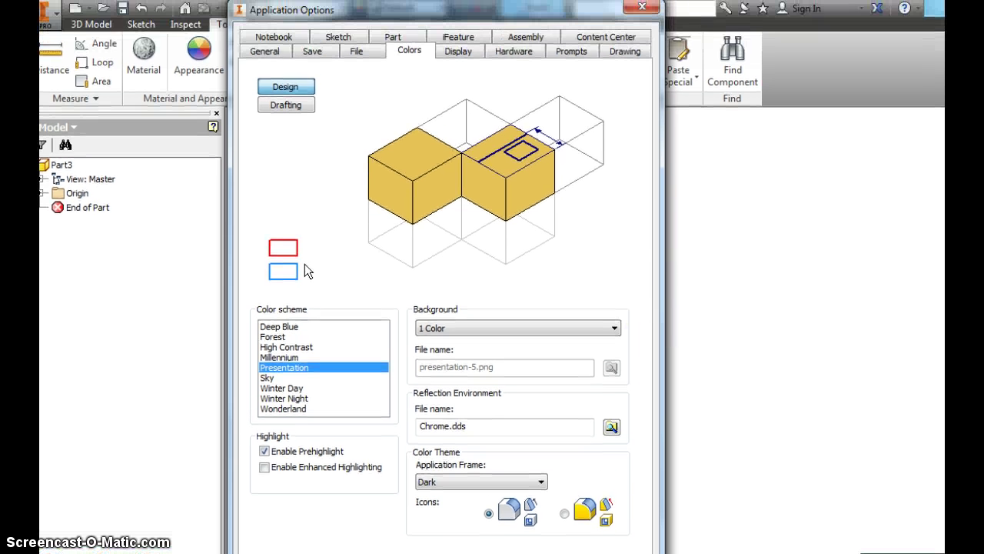
{"action": "left_click", "coordinate": [643, 9]}
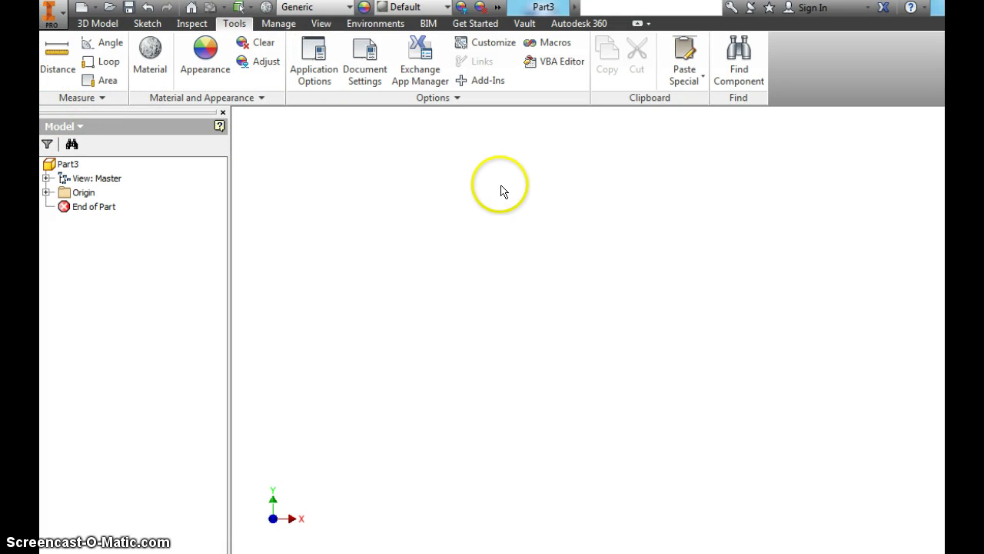
Step: Start a new 2D sketch on the XY plane of the part
{"action": "left_click", "coordinate": [97, 30]}
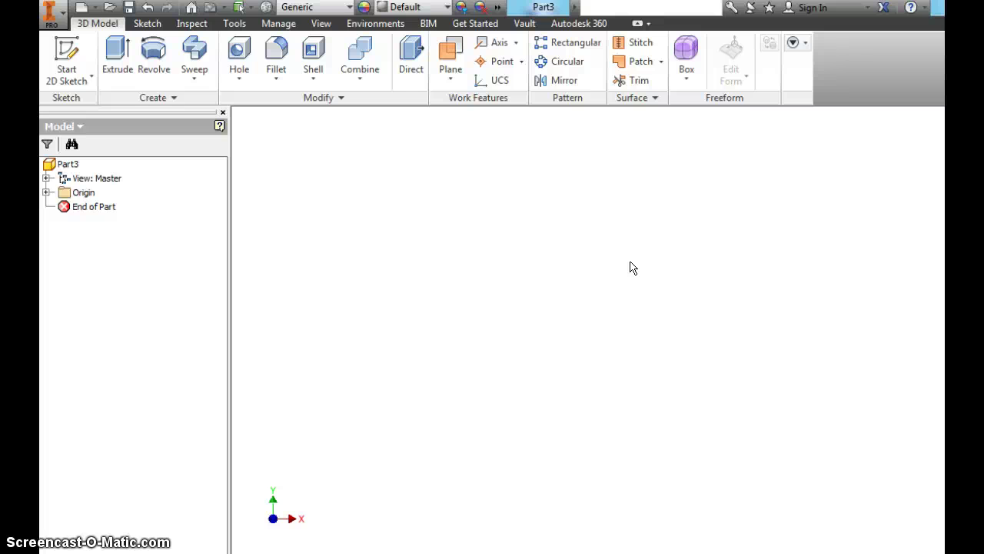
{"action": "left_click", "coordinate": [67, 51]}
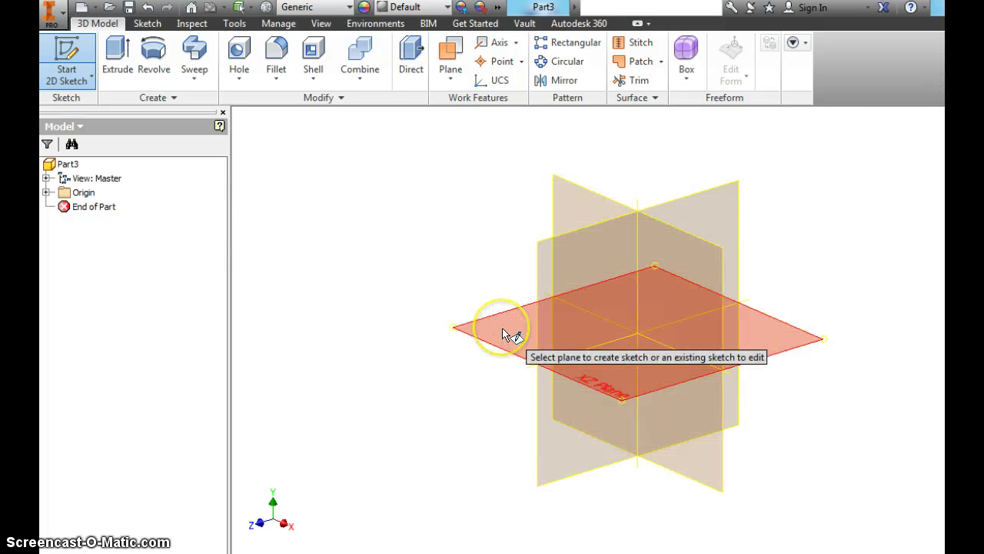
{"action": "left_click", "coordinate": [566, 350]}
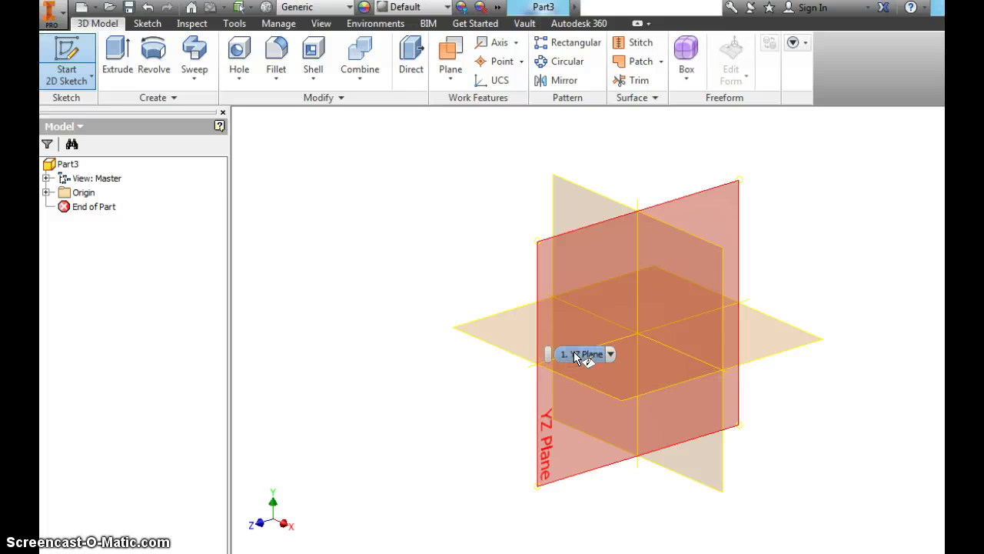
{"action": "left_click", "coordinate": [575, 239]}
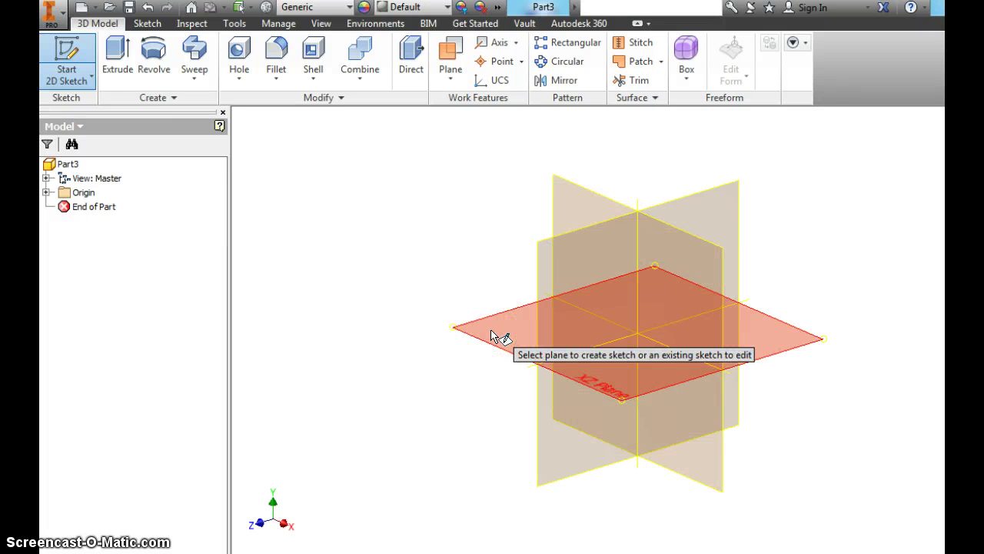
{"action": "left_click", "coordinate": [492, 336]}
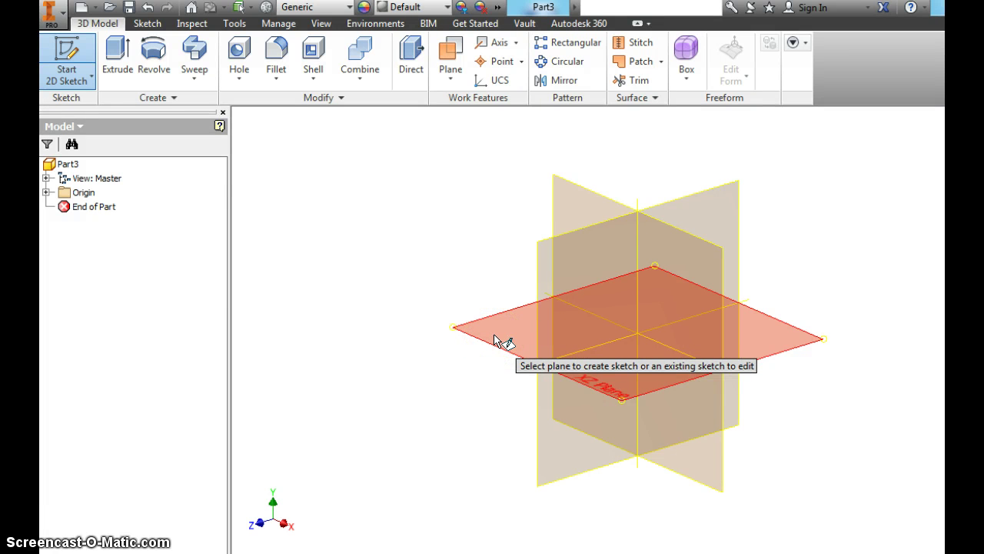
{"action": "left_click", "coordinate": [559, 223]}
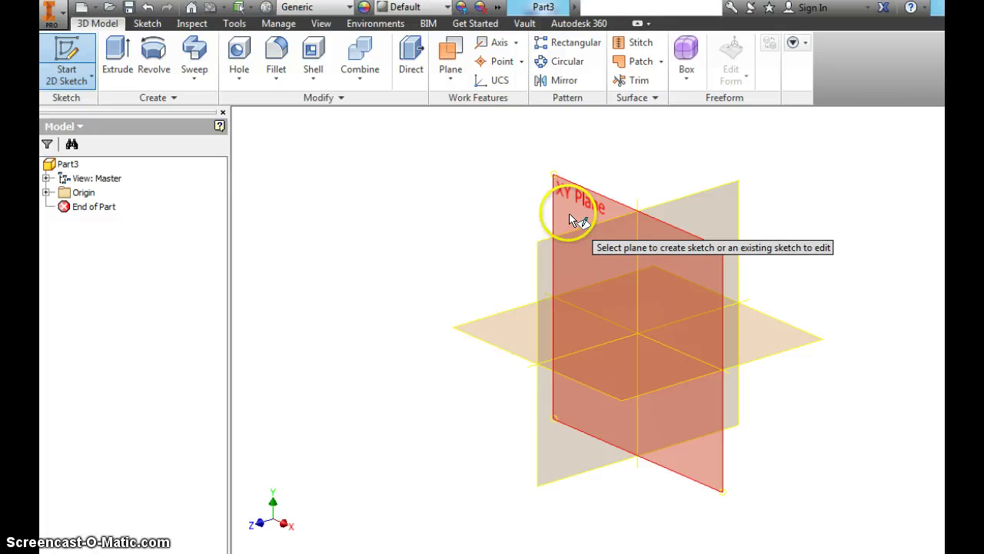
{"action": "left_click", "coordinate": [572, 222]}
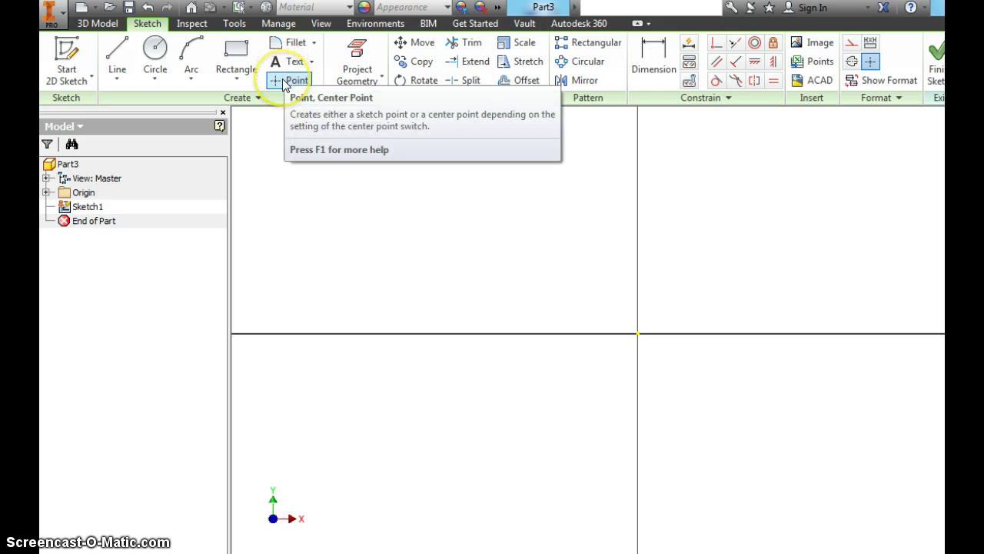
Step: Examine the available variants of the Rectangle, Arc, Circle and Line sketch tools
{"action": "left_click", "coordinate": [234, 79]}
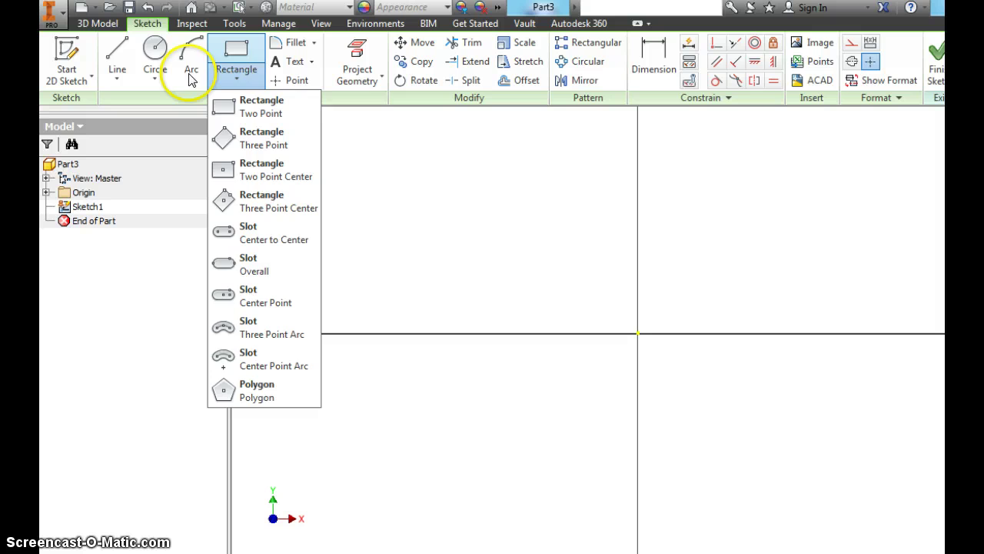
{"action": "left_click", "coordinate": [190, 57]}
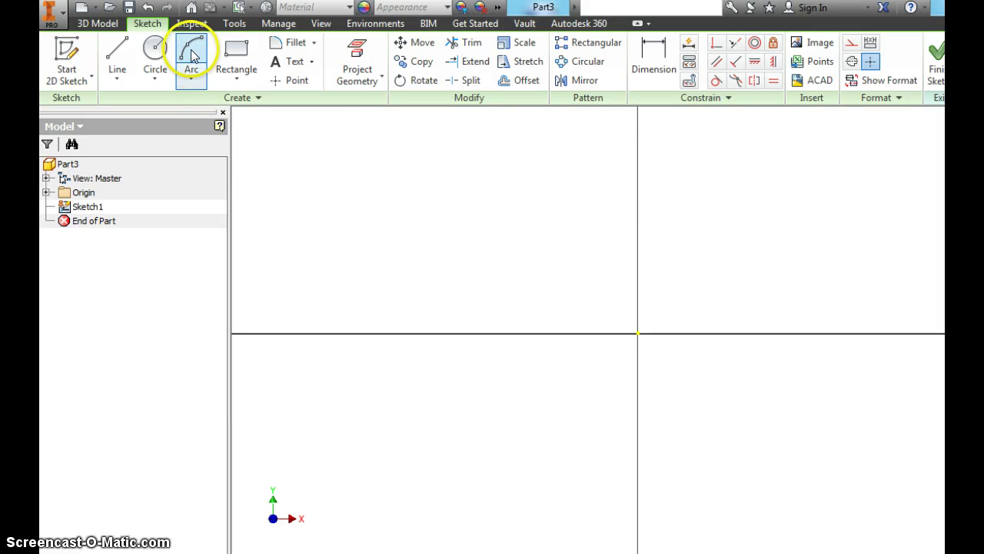
{"action": "left_click", "coordinate": [192, 81]}
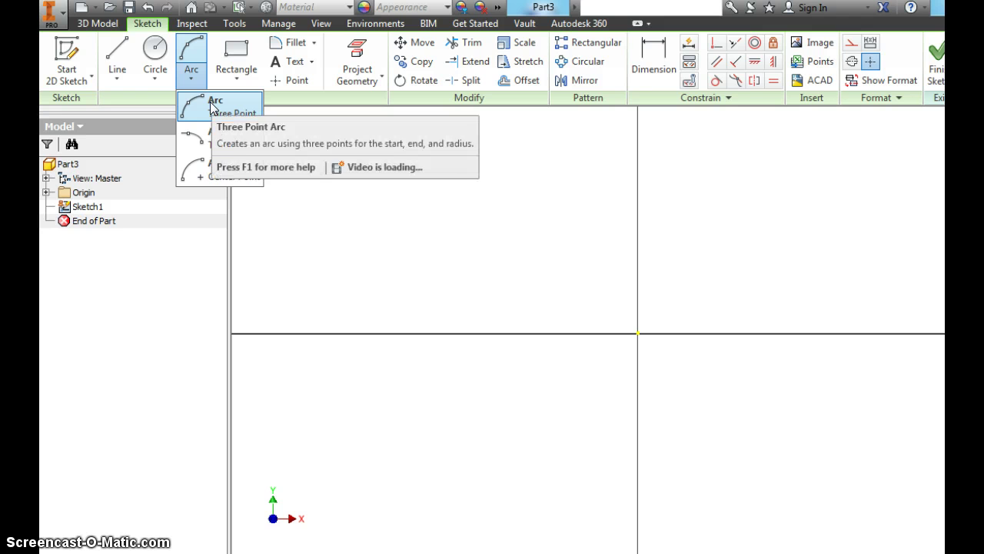
{"action": "left_click", "coordinate": [156, 80]}
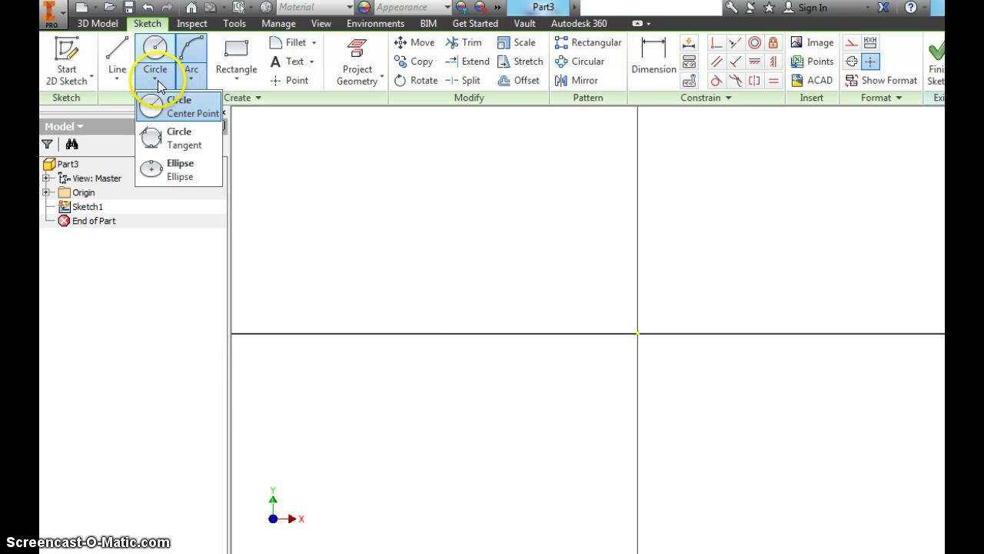
{"action": "left_click", "coordinate": [117, 82]}
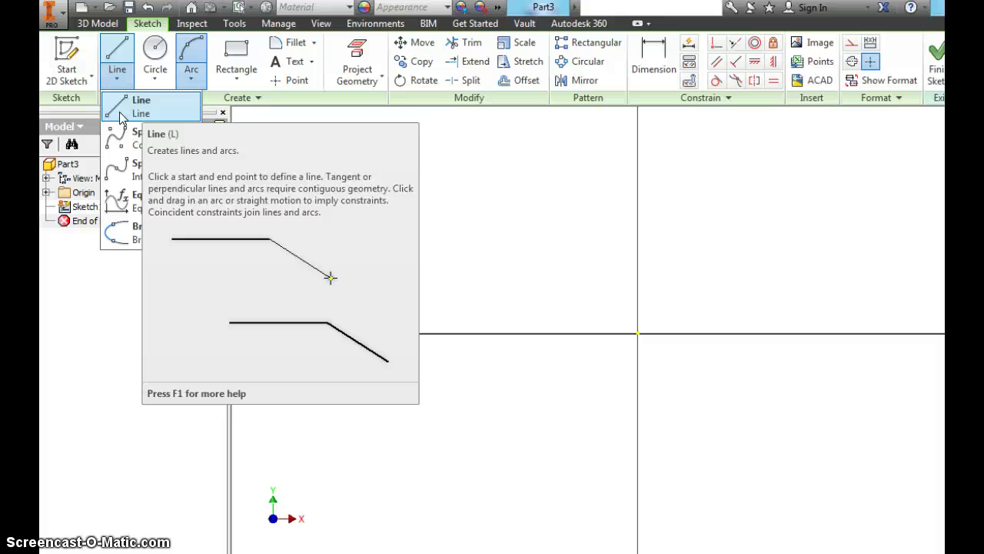
{"action": "left_click", "coordinate": [156, 47]}
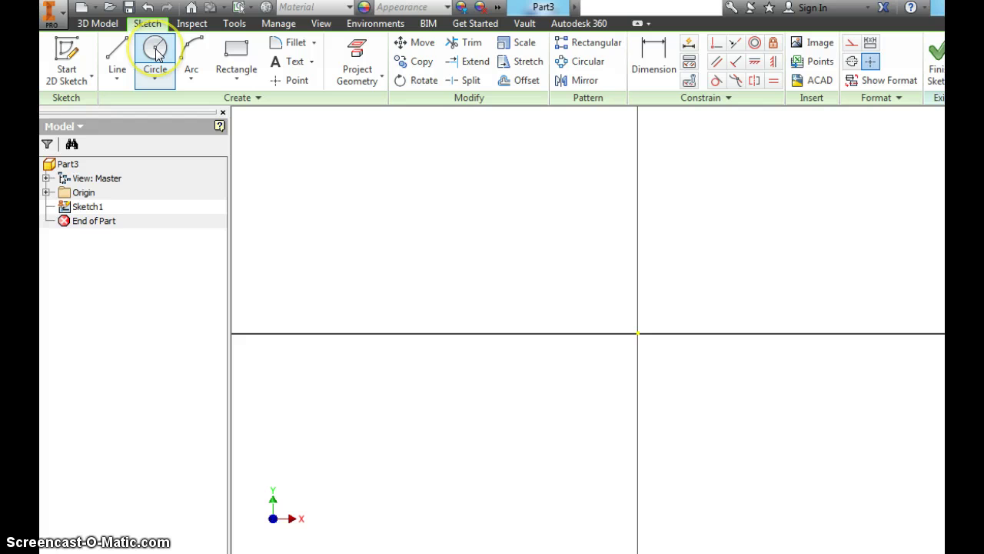
{"action": "left_click", "coordinate": [157, 76]}
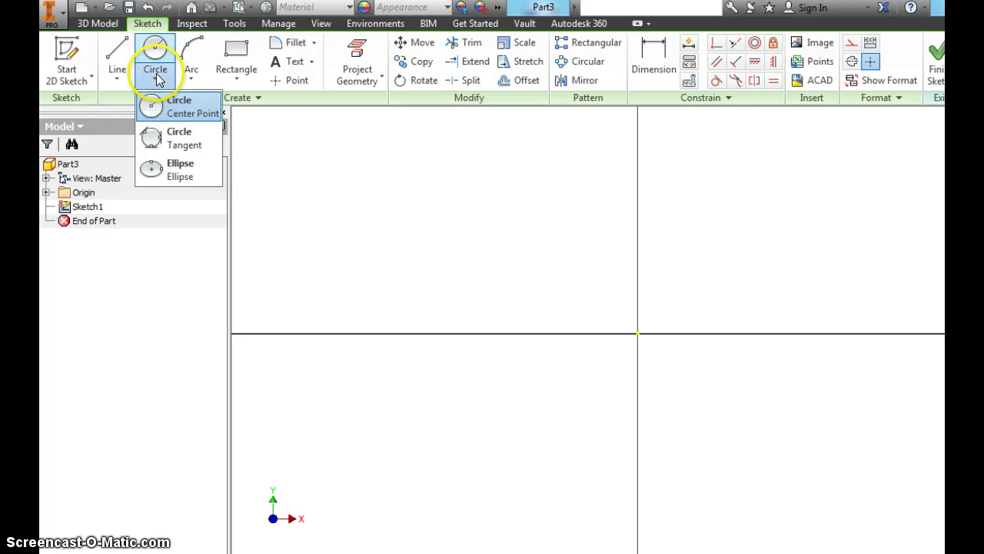
{"action": "left_click", "coordinate": [171, 106]}
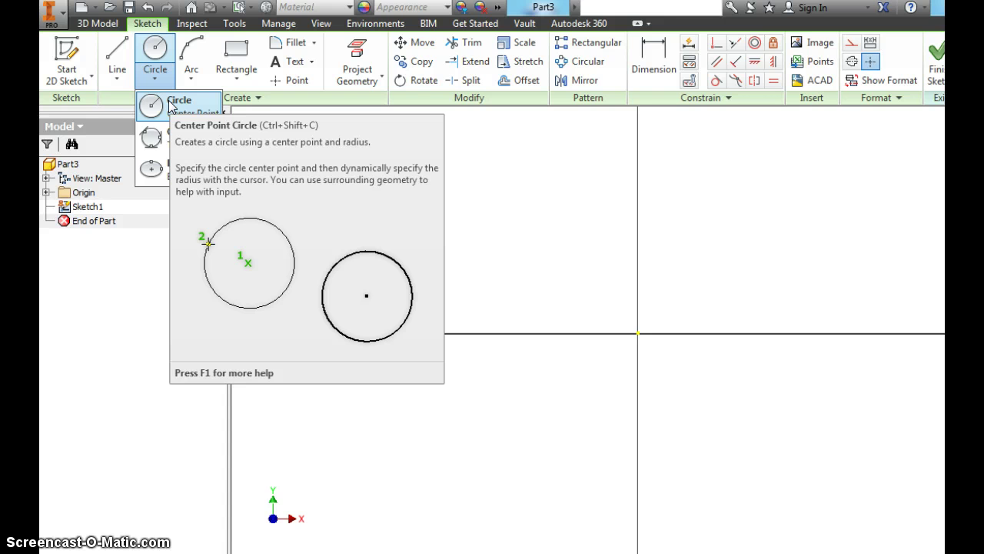
{"action": "left_click", "coordinate": [193, 66]}
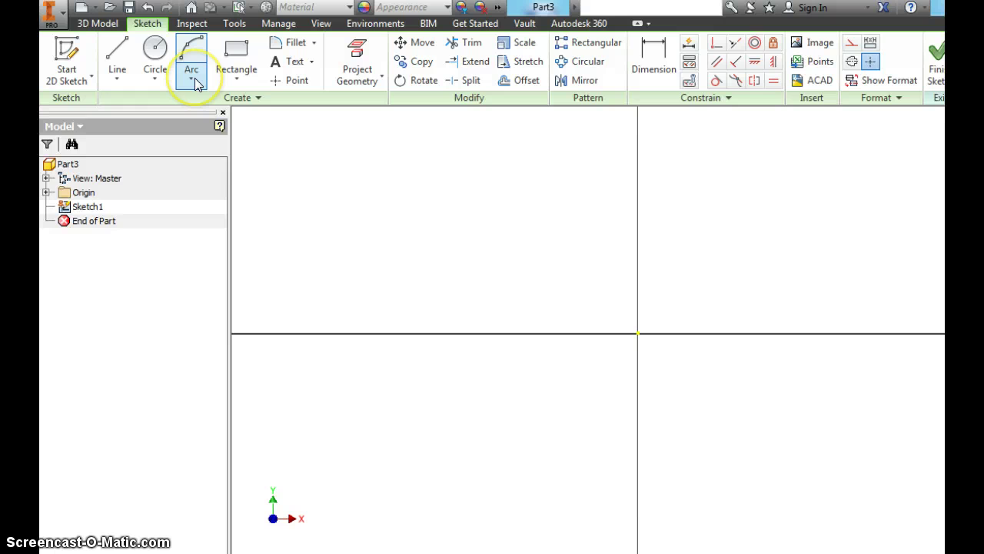
{"action": "left_click", "coordinate": [195, 80]}
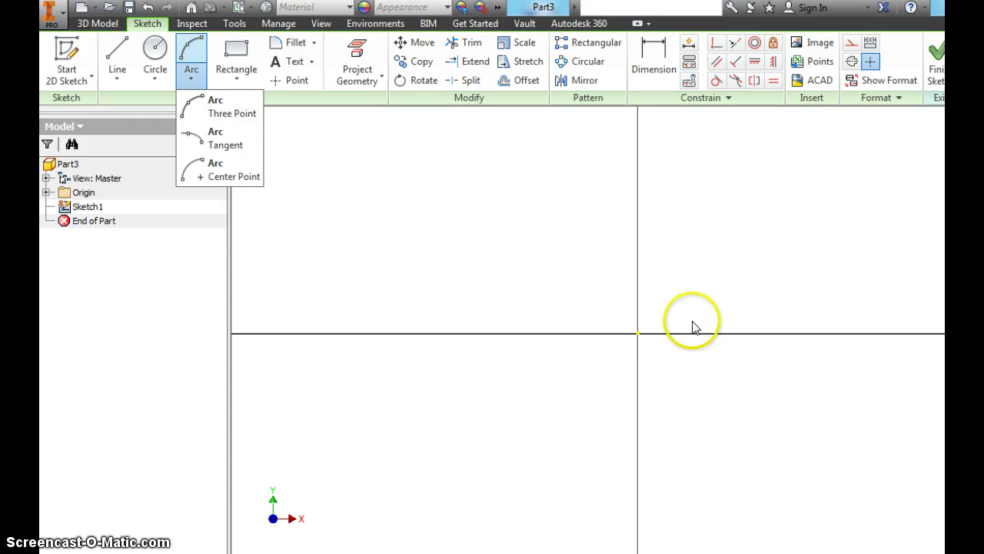
{"action": "key", "text": "a"}
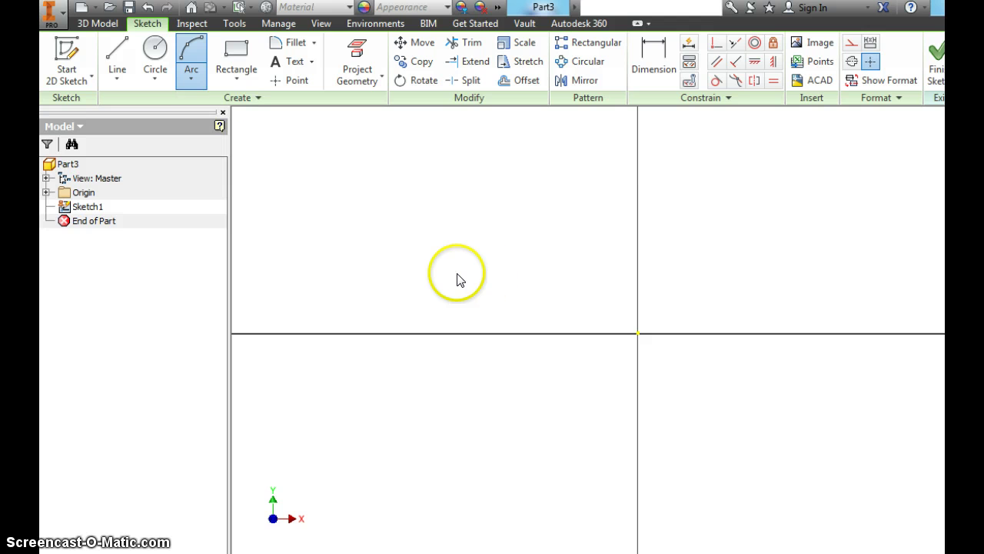
{"action": "right_click", "coordinate": [319, 196]}
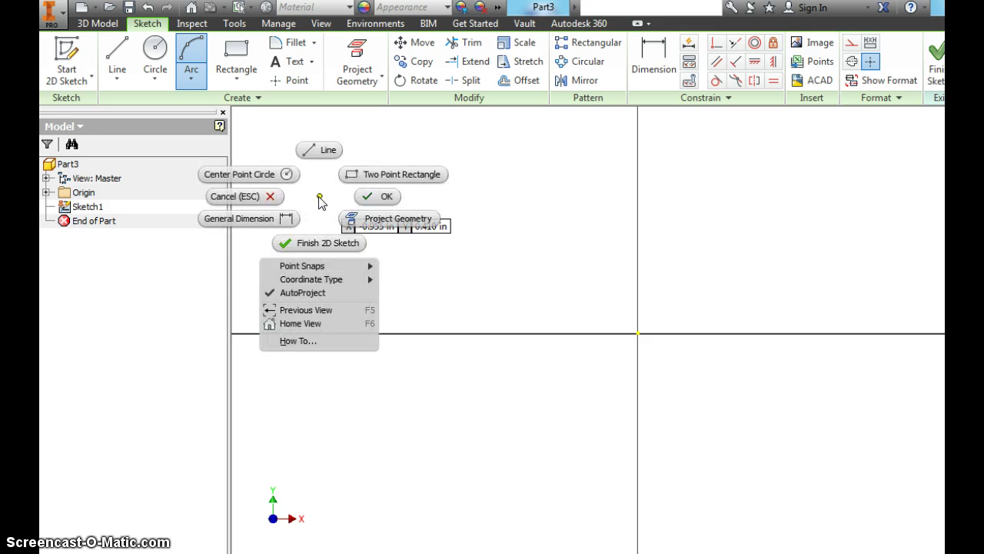
{"action": "left_click", "coordinate": [367, 200]}
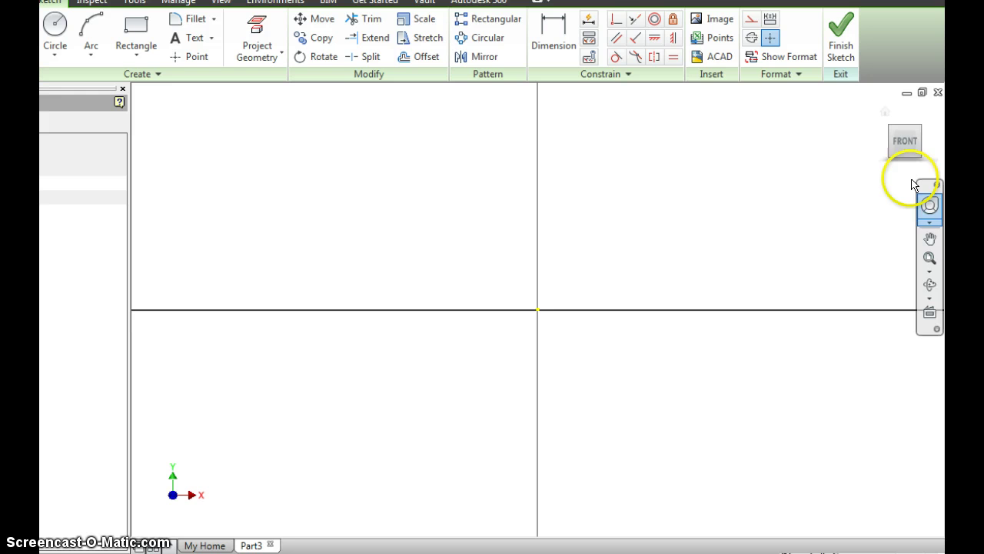
Step: Draw a two-point rectangle about 0.84 in wide and 0.39 in high above and left of the sketch origin
{"action": "left_click", "coordinate": [910, 137]}
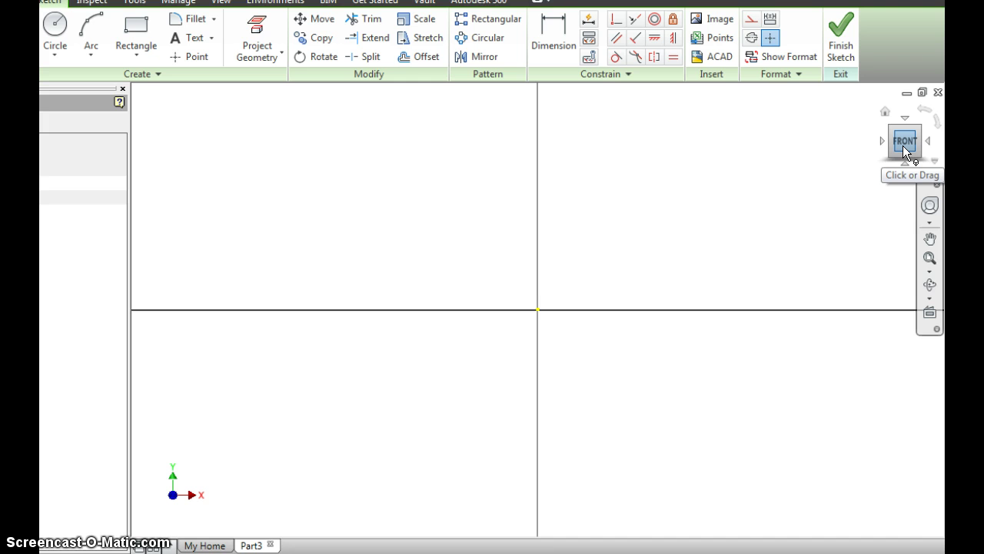
{"action": "left_click", "coordinate": [911, 143]}
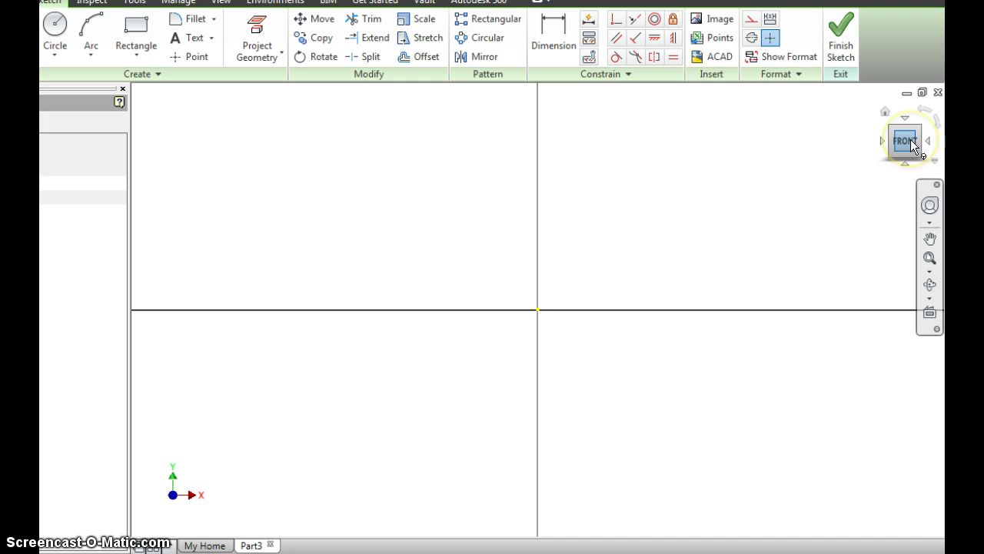
{"action": "left_click", "coordinate": [142, 45]}
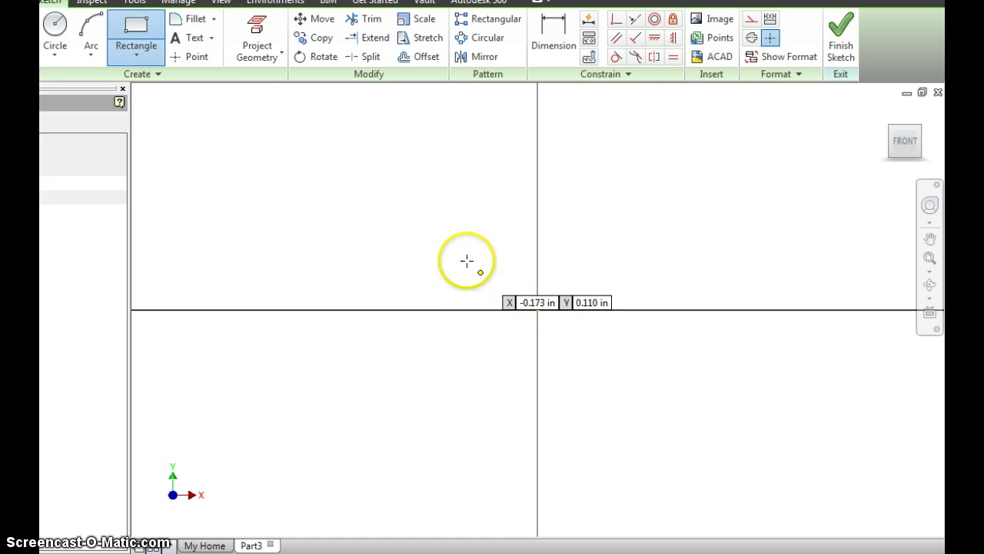
{"action": "left_click", "coordinate": [237, 126]}
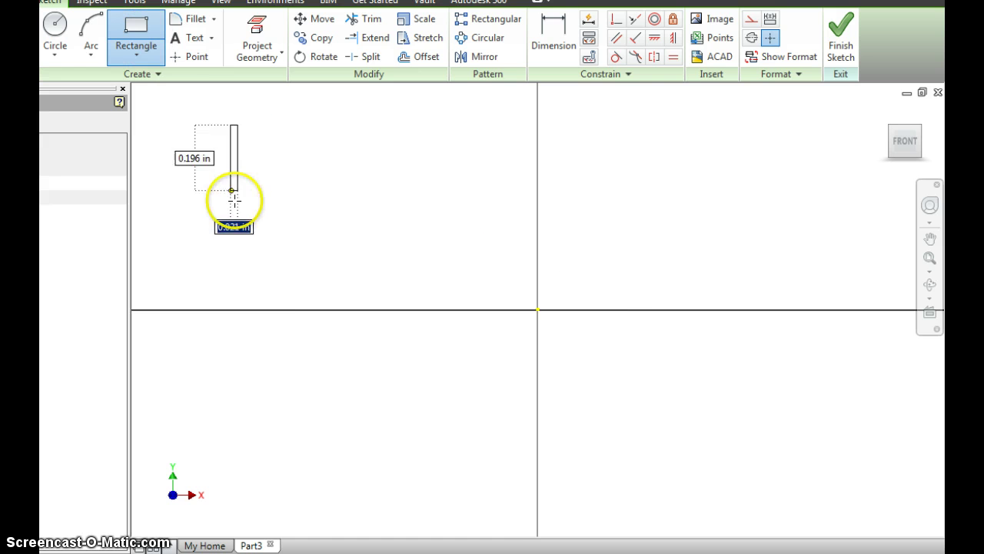
{"action": "left_click", "coordinate": [518, 256]}
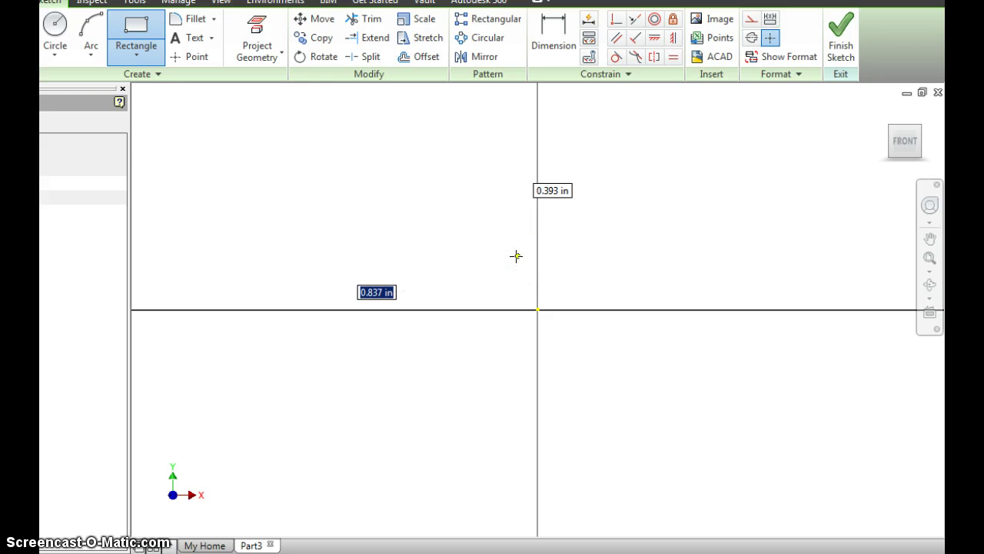
{"action": "right_click", "coordinate": [571, 231]}
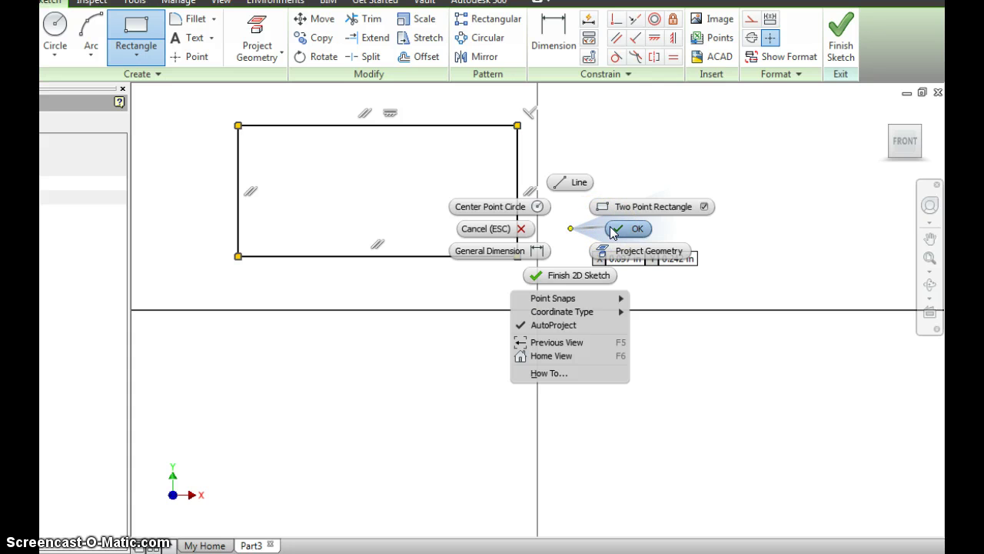
{"action": "left_click", "coordinate": [629, 229]}
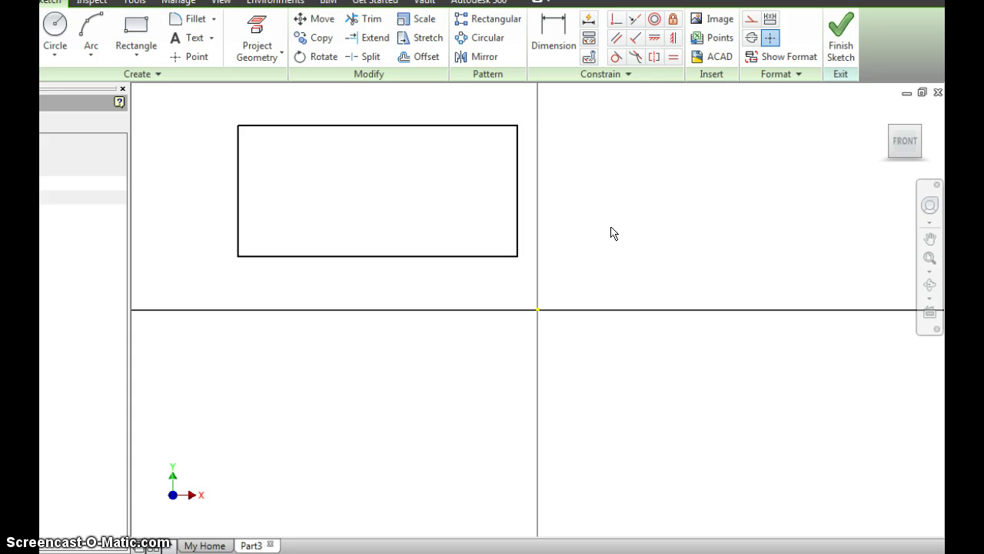
Step: Examine the sketched rectangle from the top, back, bottom, left and home orientations, finishing in the front view
{"action": "left_click", "coordinate": [906, 143]}
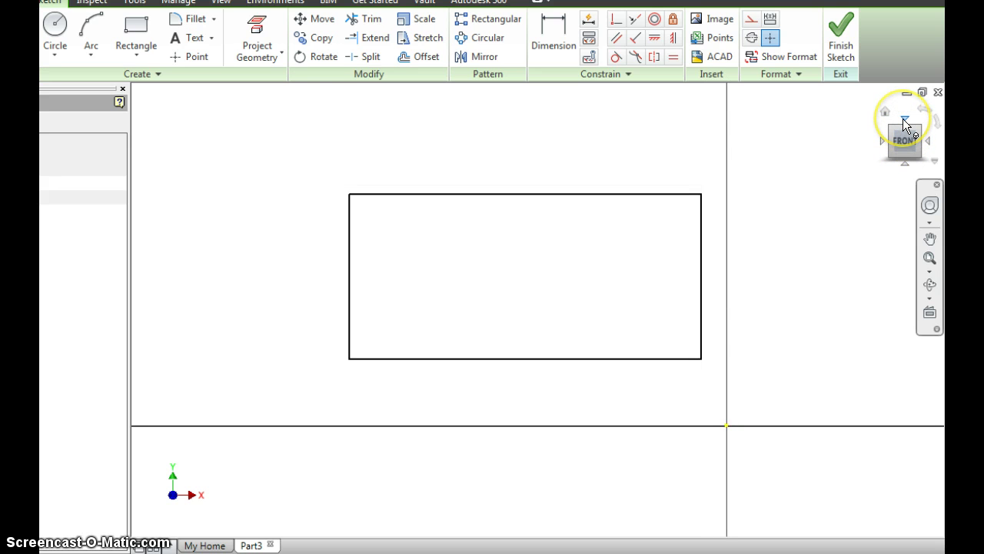
{"action": "left_click", "coordinate": [903, 119]}
{"action": "left_click", "coordinate": [904, 119]}
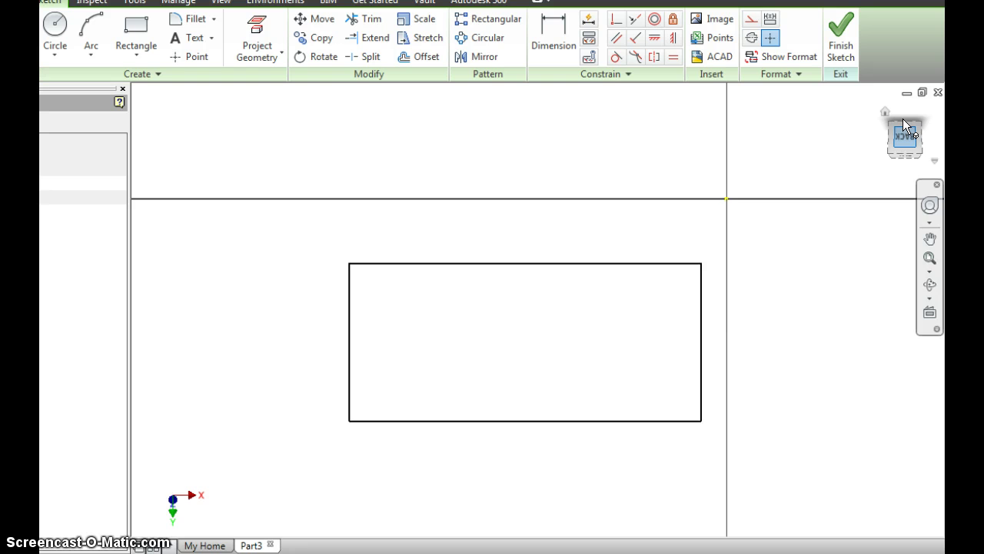
{"action": "left_click", "coordinate": [903, 120]}
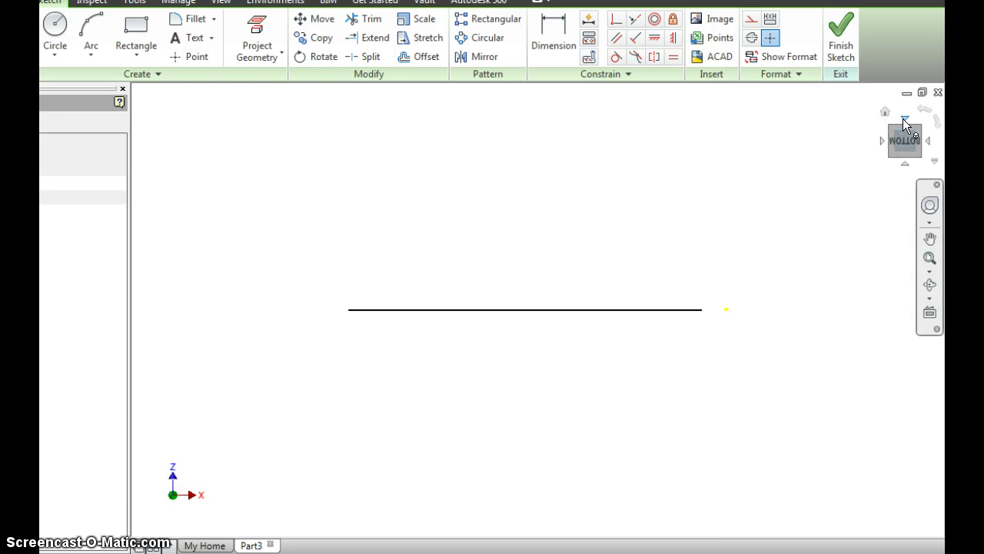
{"action": "left_click", "coordinate": [904, 119]}
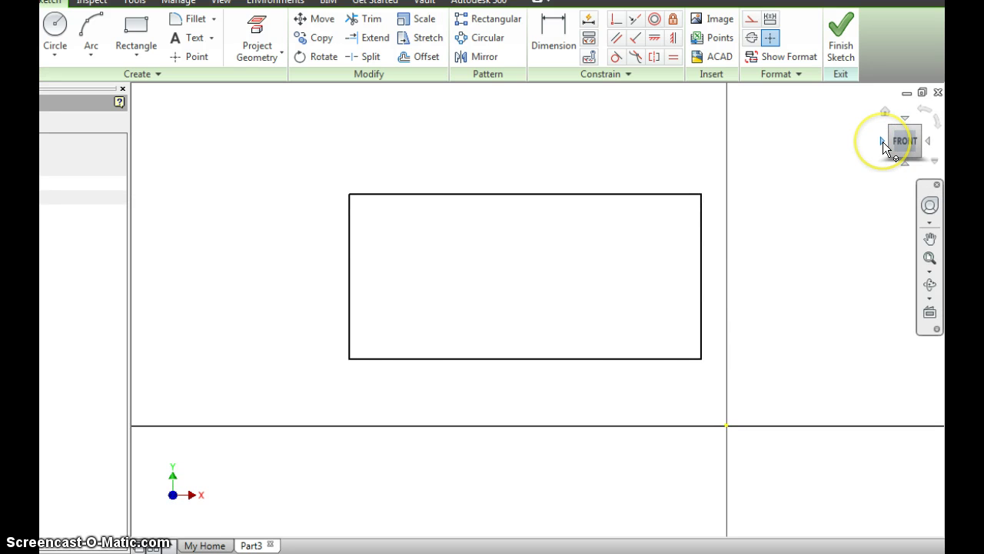
{"action": "left_click", "coordinate": [883, 142]}
{"action": "left_click", "coordinate": [883, 144]}
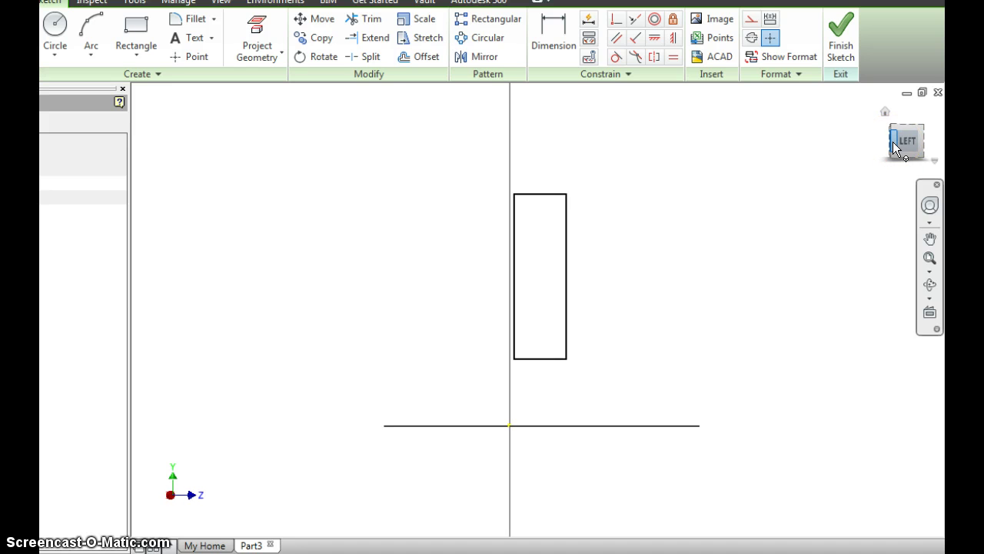
{"action": "left_click", "coordinate": [904, 141]}
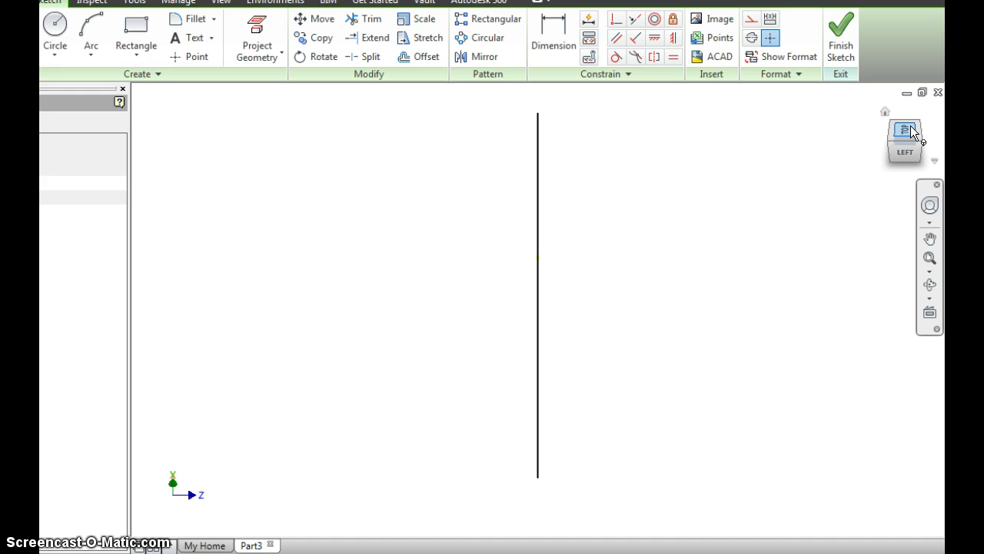
{"action": "left_click", "coordinate": [907, 129]}
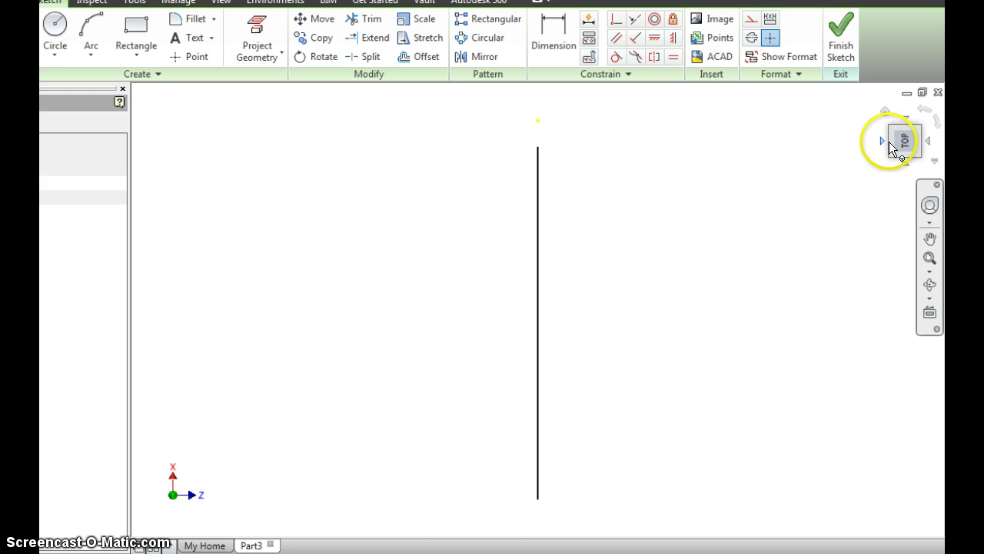
{"action": "left_click", "coordinate": [888, 141]}
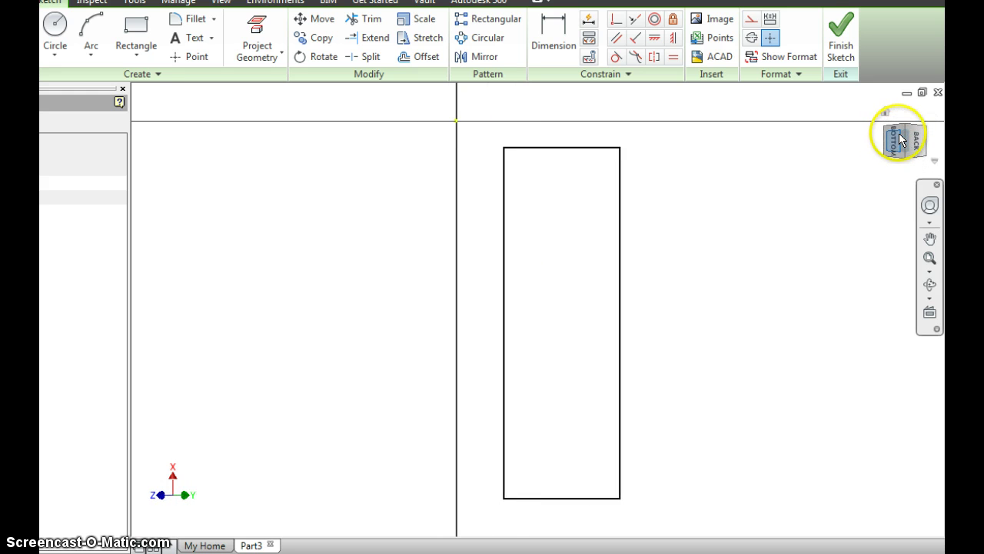
{"action": "left_click", "coordinate": [885, 113]}
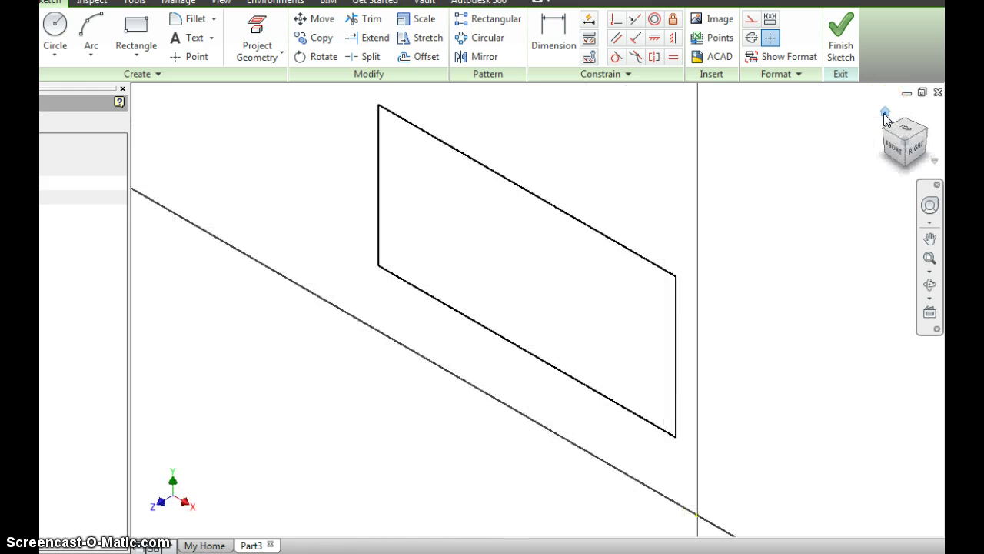
{"action": "left_click", "coordinate": [895, 144]}
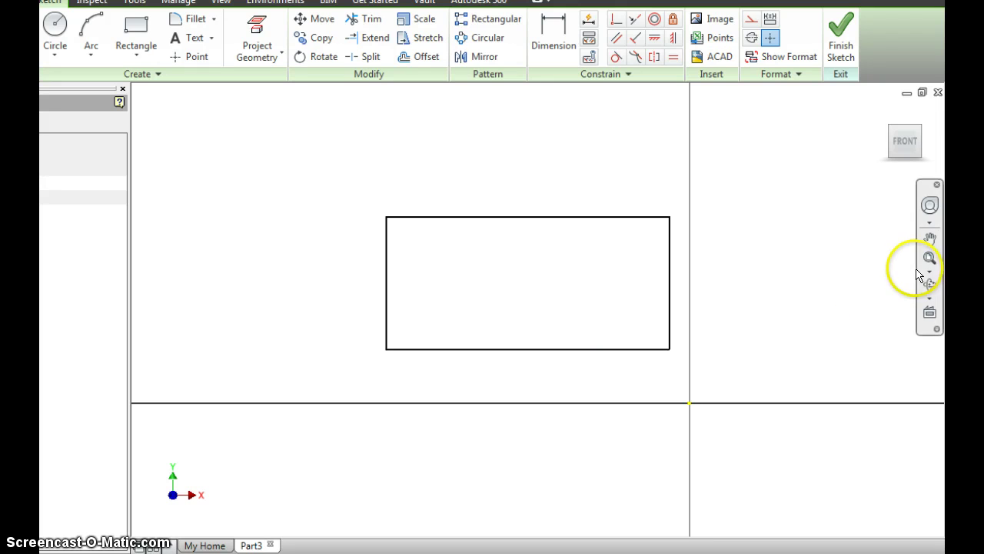
Step: Pan the front view around the sketch in several directions and exit the Pan tool
{"action": "left_click", "coordinate": [930, 238]}
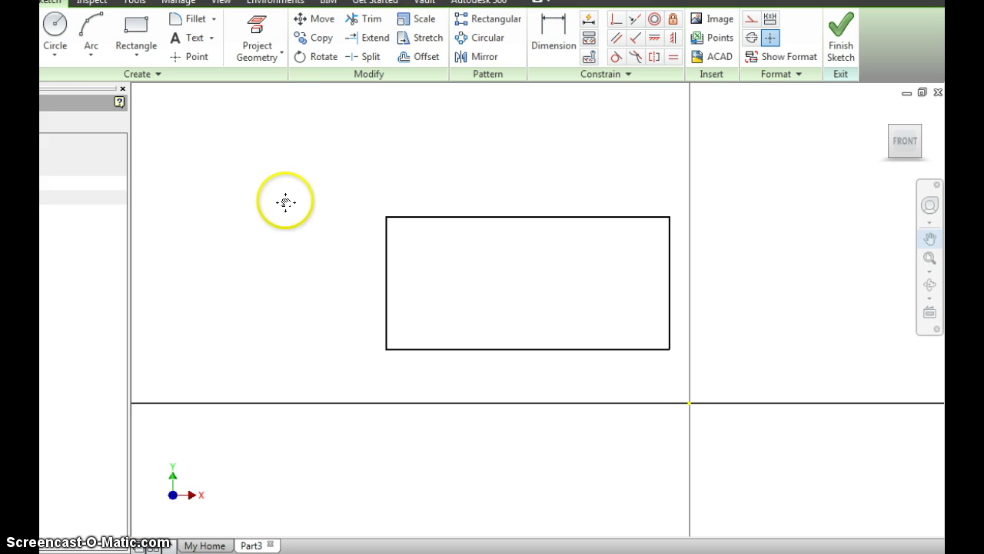
{"action": "left_click_drag", "start_coordinate": [560, 206], "coordinate": [347, 169]}
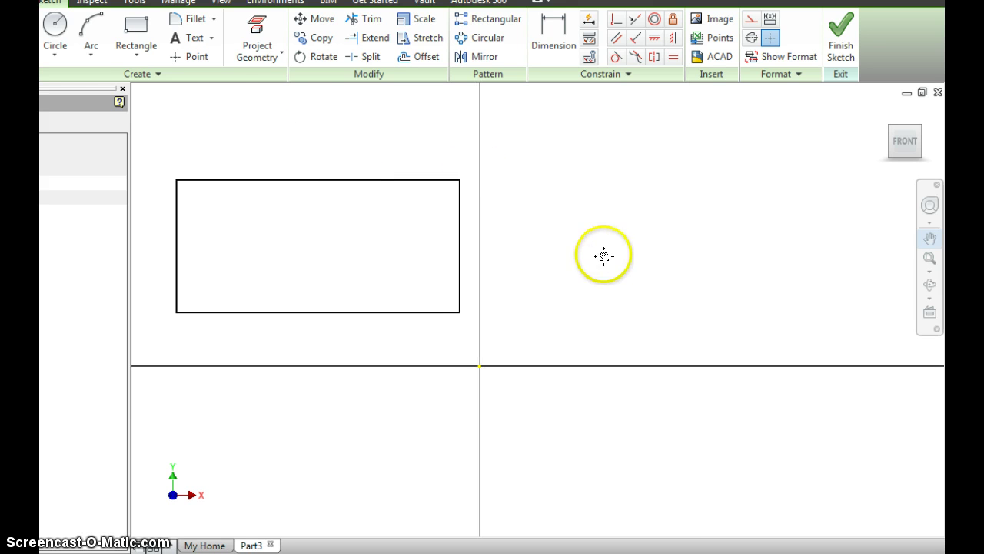
{"action": "mouse_move", "coordinate": [552, 253]}
{"action": "left_mouse_down"}
{"action": "mouse_move", "coordinate": [339, 133]}
{"action": "mouse_move", "coordinate": [231, 120]}
{"action": "left_mouse_up"}
{"action": "left_click_drag", "start_coordinate": [494, 290], "coordinate": [251, 172]}
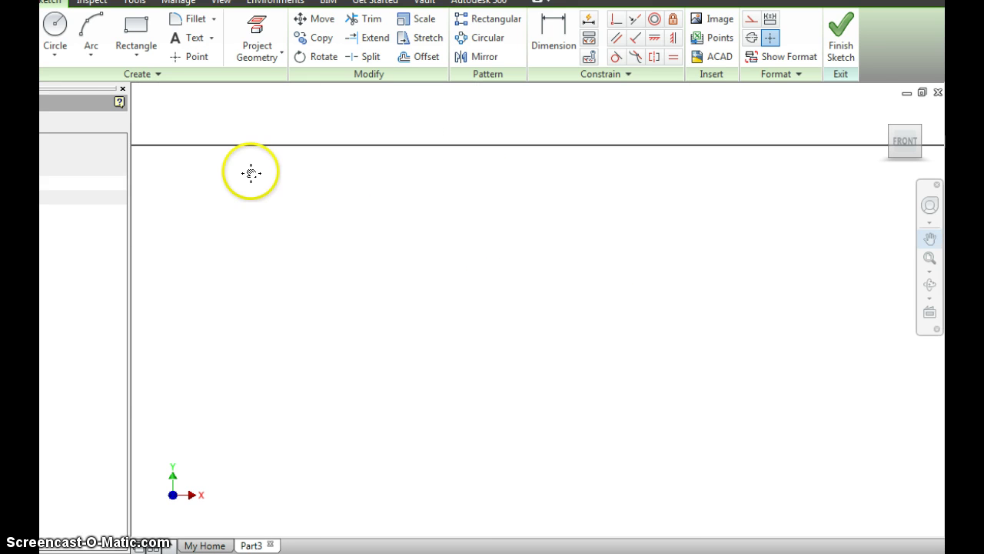
{"action": "left_click_drag", "start_coordinate": [243, 262], "coordinate": [242, 231]}
{"action": "mouse_move", "coordinate": [482, 276]}
{"action": "left_mouse_down"}
{"action": "mouse_move", "coordinate": [723, 351]}
{"action": "mouse_move", "coordinate": [738, 347]}
{"action": "mouse_move", "coordinate": [693, 337]}
{"action": "left_mouse_up"}
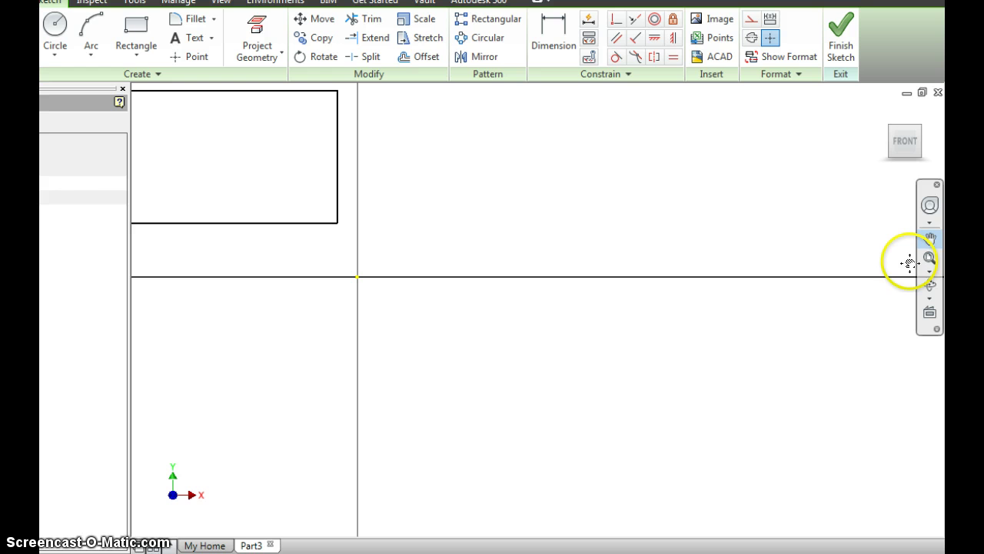
{"action": "left_click", "coordinate": [929, 205]}
{"action": "right_click", "coordinate": [484, 212]}
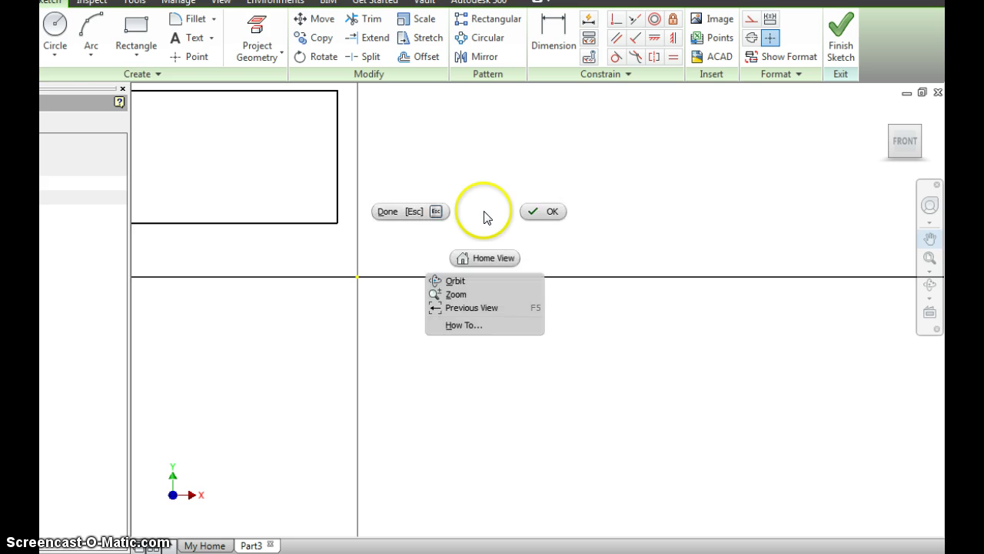
{"action": "left_click", "coordinate": [538, 210]}
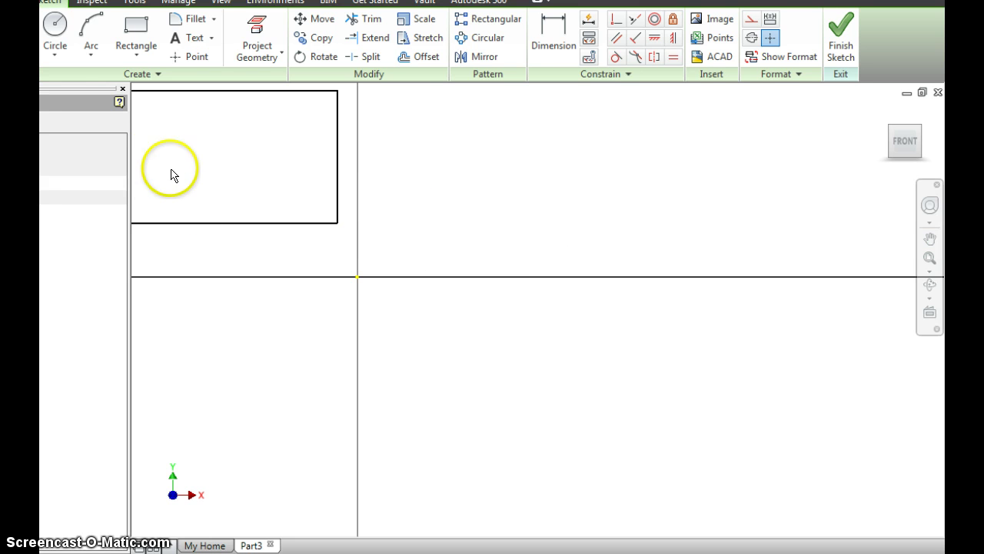
Step: Refit the sketch in the front view and zoom in and out around the rectangle
{"action": "left_click", "coordinate": [905, 141]}
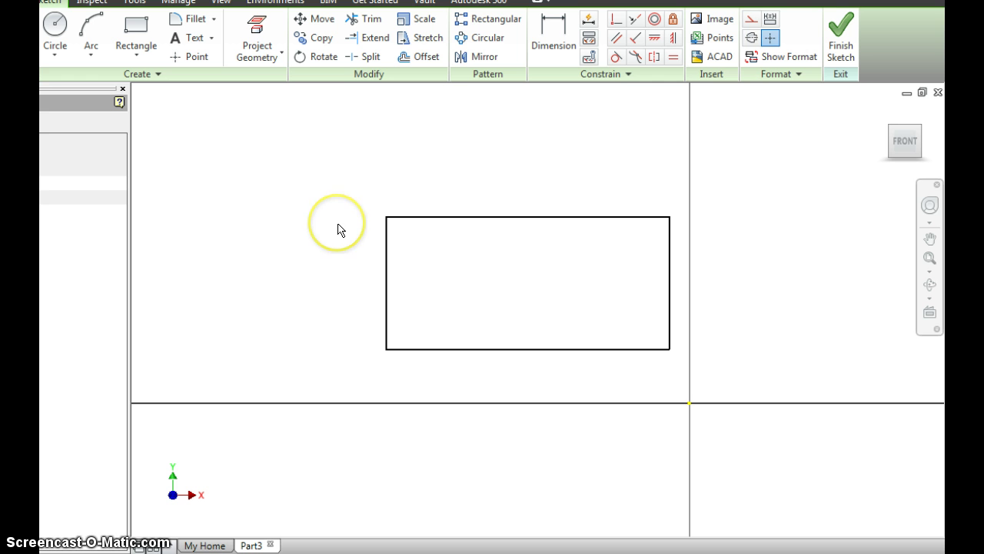
{"action": "scroll", "coordinate": [339, 227], "scroll_direction": "down", "scroll_amount": 2}
{"action": "scroll", "coordinate": [339, 229], "scroll_direction": "down", "scroll_amount": 2}
{"action": "scroll", "coordinate": [339, 229], "scroll_direction": "up", "scroll_amount": 6}
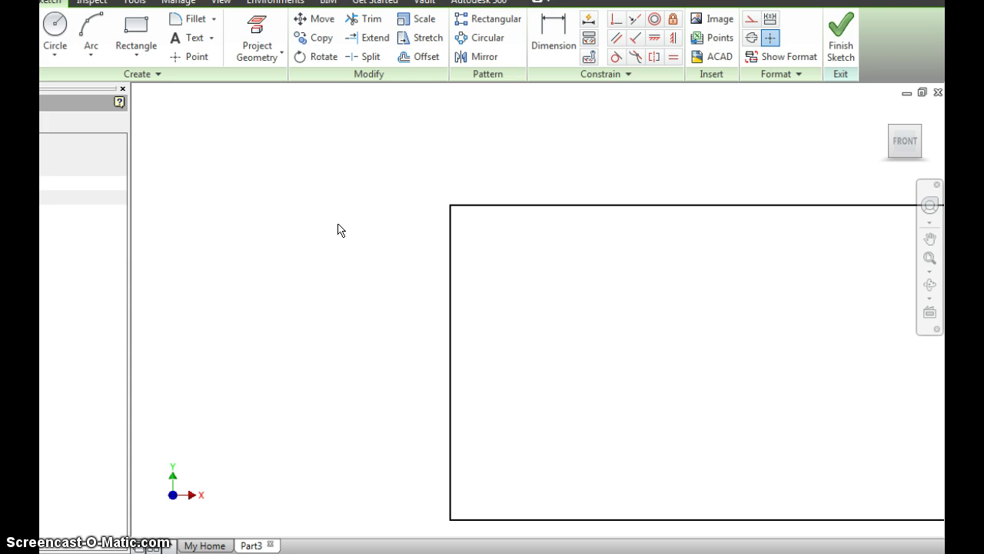
{"action": "scroll", "coordinate": [340, 230], "scroll_direction": "down", "scroll_amount": 6}
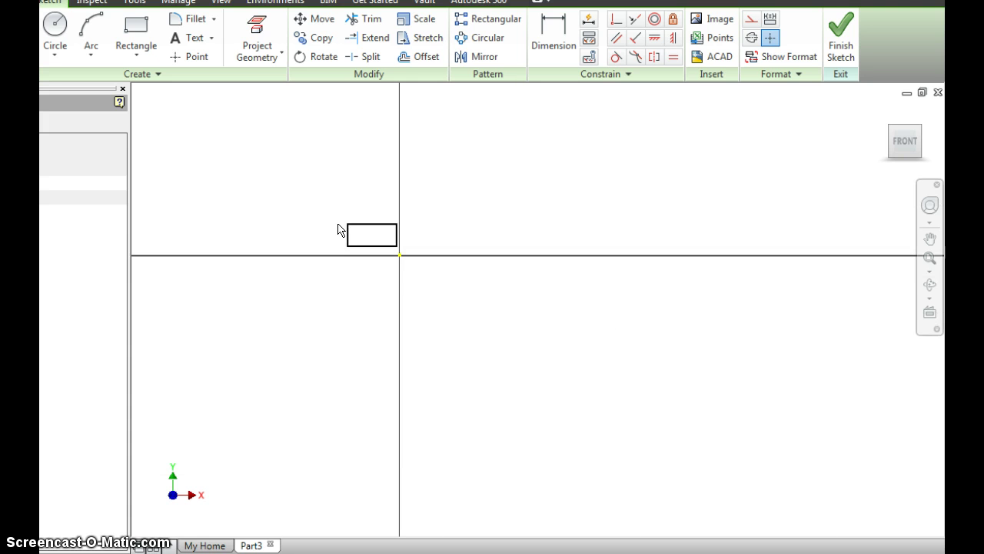
{"action": "scroll", "coordinate": [339, 229], "scroll_direction": "up", "scroll_amount": 5}
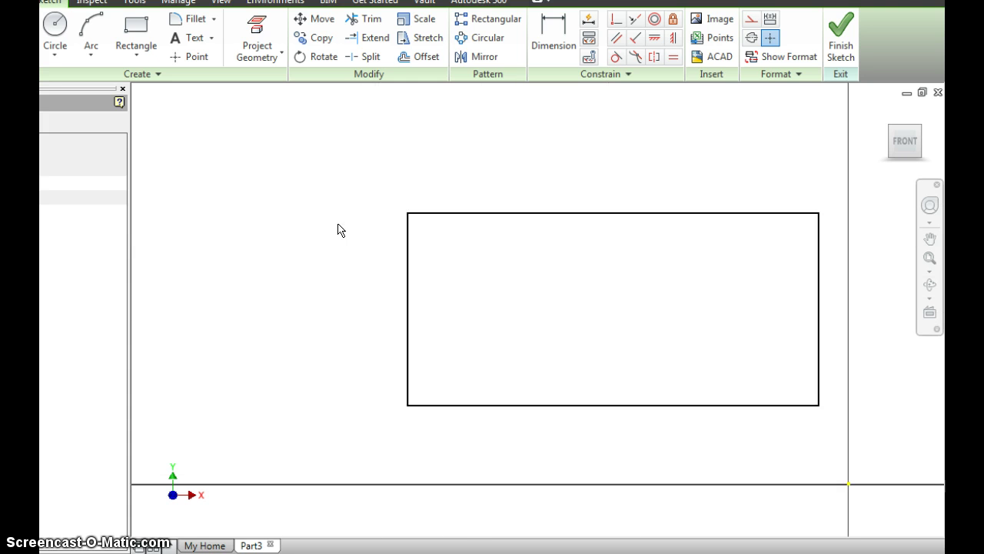
{"action": "scroll", "coordinate": [339, 229], "scroll_direction": "up", "scroll_amount": 2}
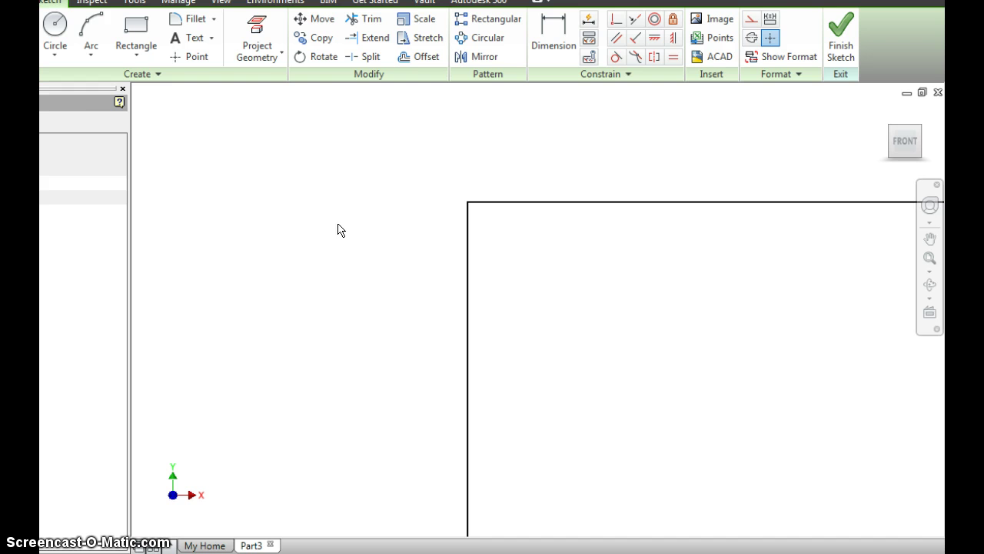
Step: Pan the enlarged rectangle until all of it fits in view and exit the Pan tool
{"action": "left_click", "coordinate": [931, 240]}
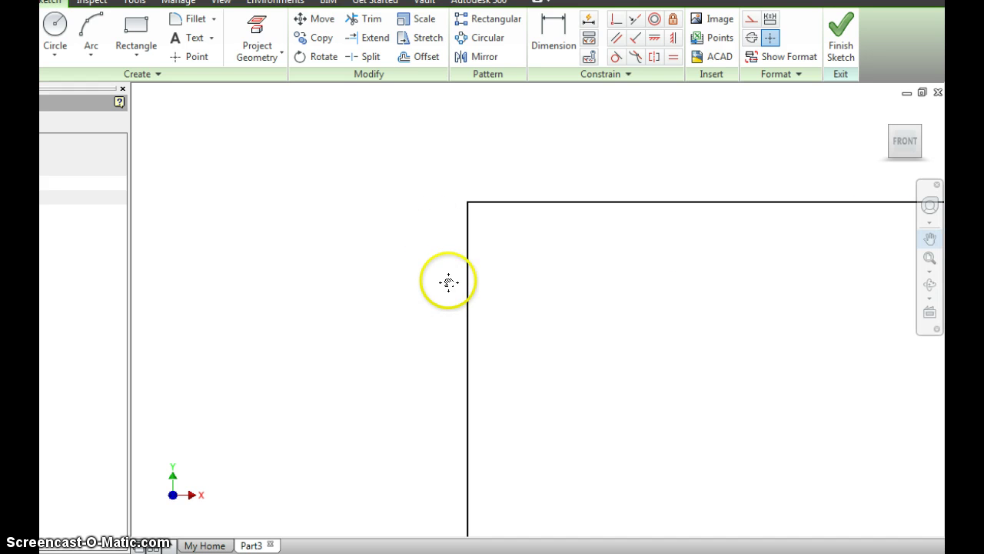
{"action": "mouse_move", "coordinate": [384, 182]}
{"action": "left_mouse_down"}
{"action": "mouse_move", "coordinate": [211, 220]}
{"action": "mouse_move", "coordinate": [275, 218]}
{"action": "left_mouse_up"}
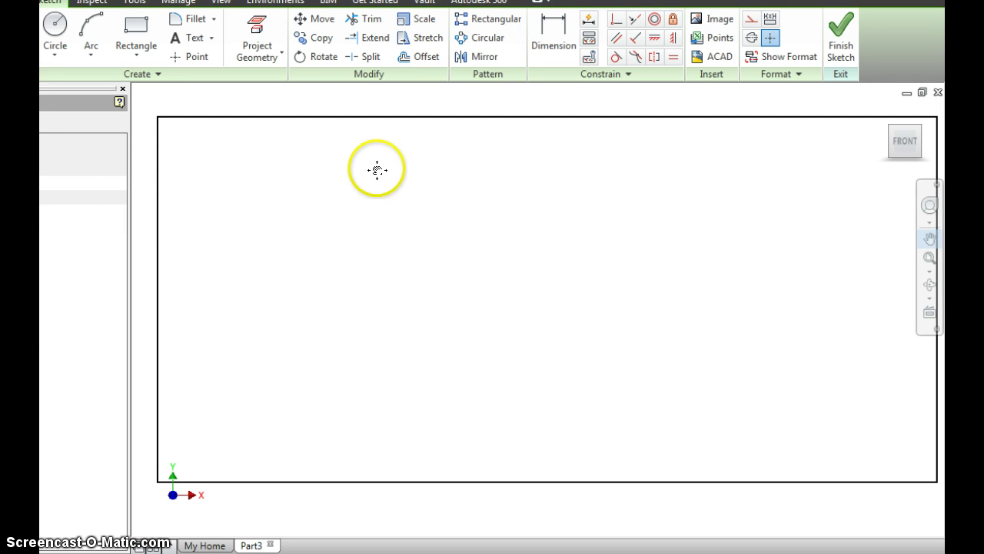
{"action": "right_click", "coordinate": [387, 112]}
{"action": "left_click", "coordinate": [453, 109]}
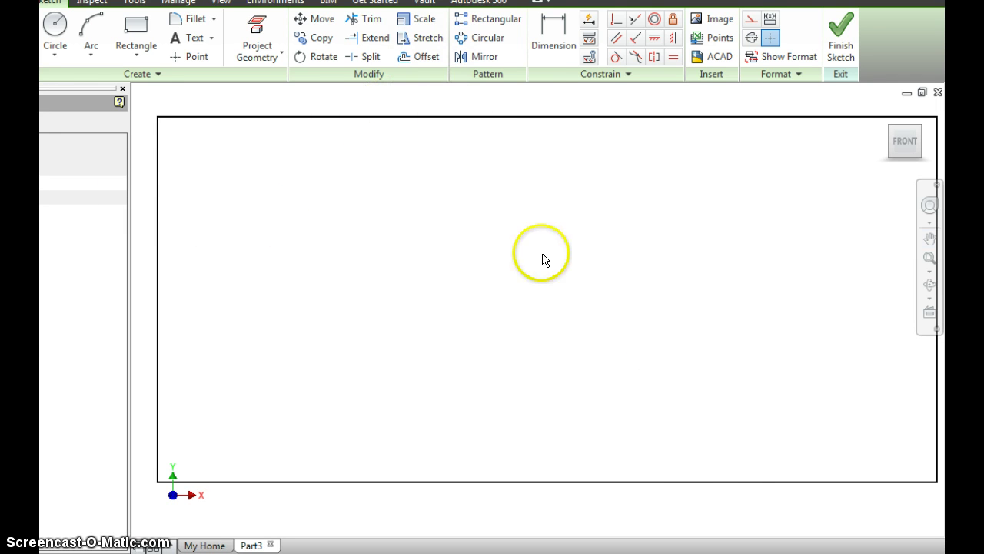